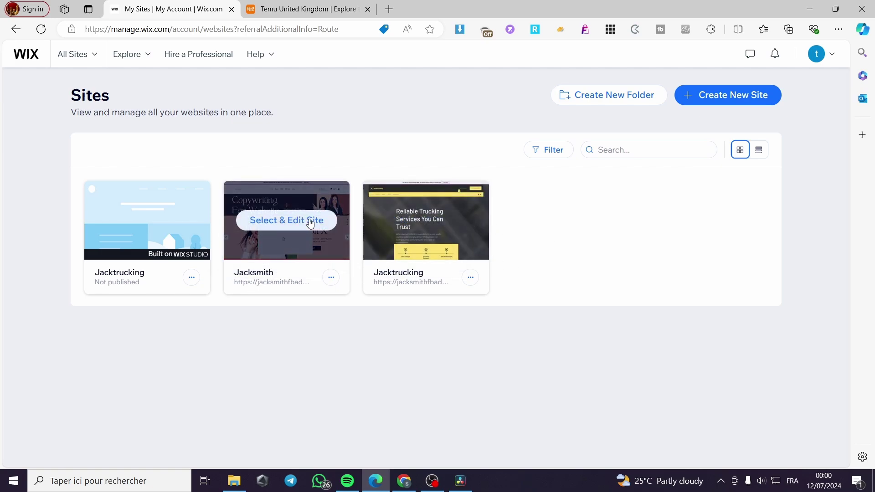
Open the Jacksmith site in the website editor and delete the Pro Logo Design HTML embed covering the Fashion'X strip.
{"action": "left_click", "coordinate": [291, 227]}
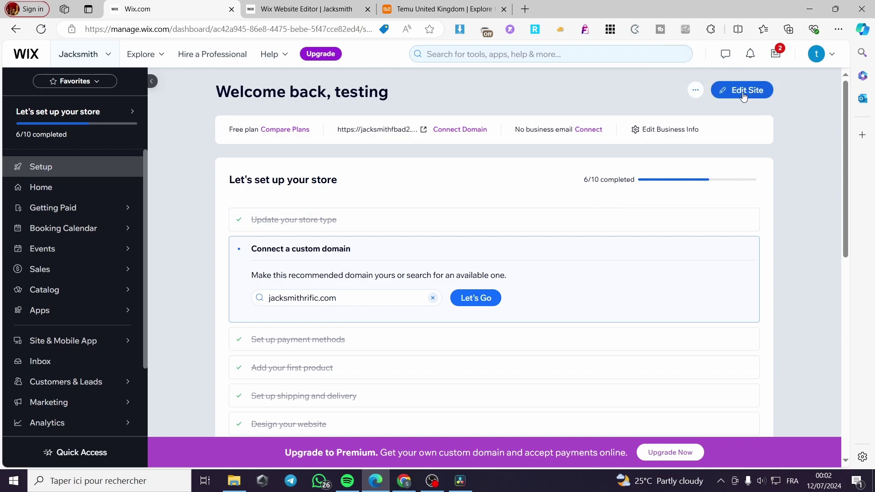
{"action": "left_click", "coordinate": [326, 5]}
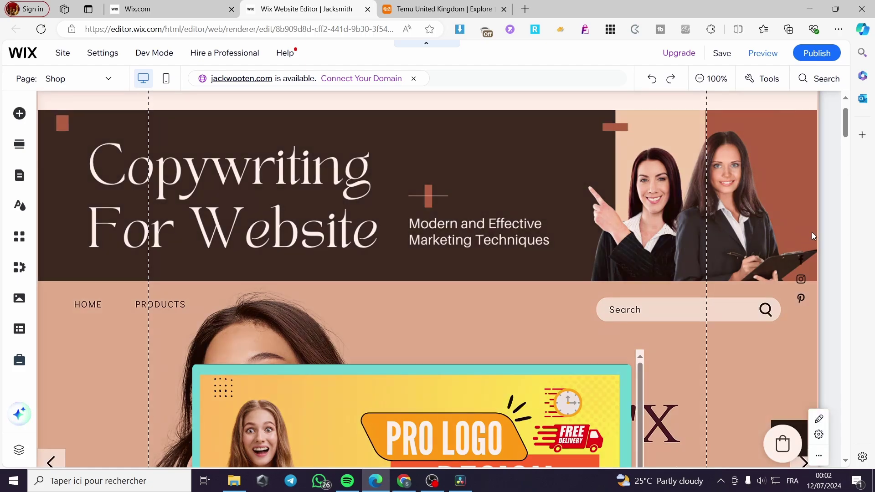
{"action": "scroll", "coordinate": [812, 232], "scroll_direction": "down", "scroll_amount": 6}
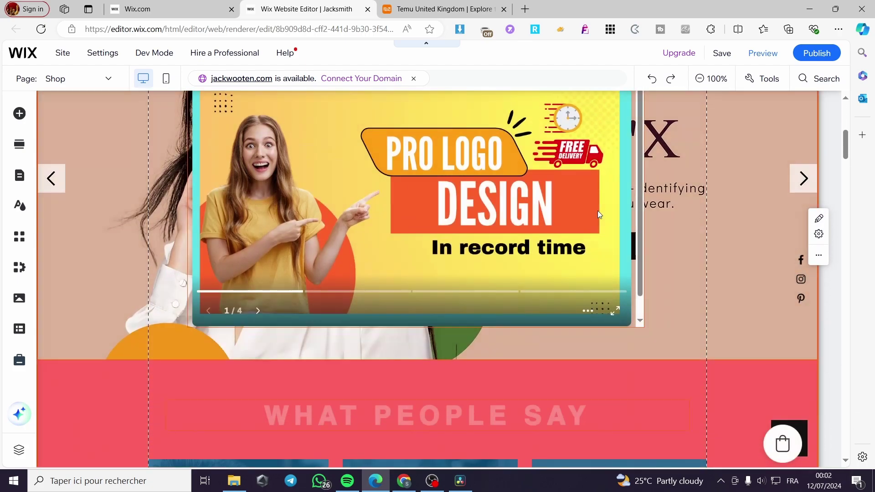
{"action": "key", "text": "Delete"}
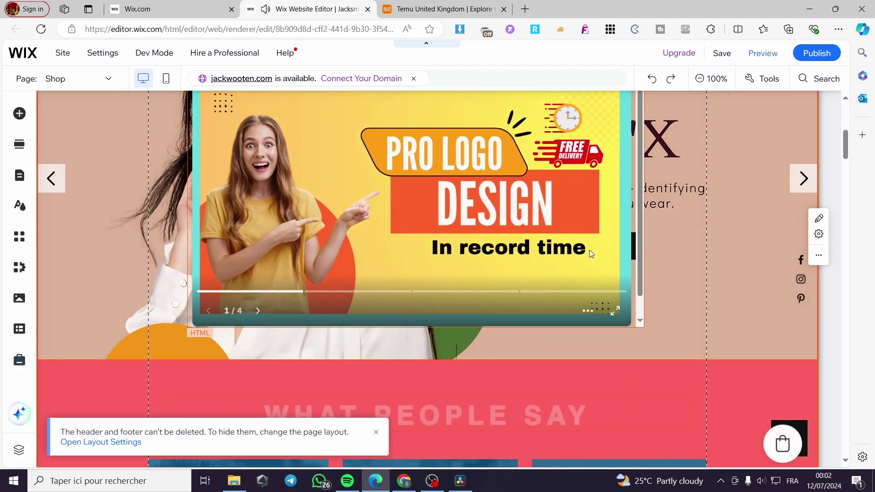
{"action": "scroll", "coordinate": [587, 243], "scroll_direction": "up", "scroll_amount": 3}
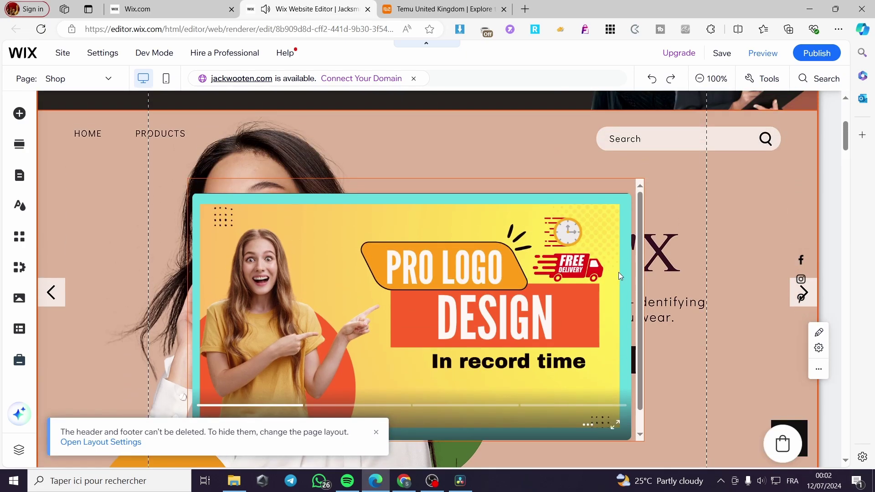
{"action": "left_click", "coordinate": [352, 285]}
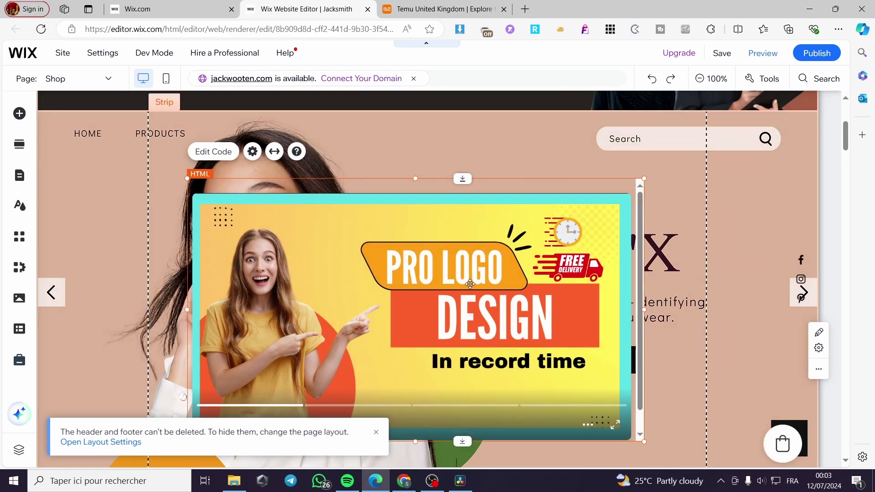
{"action": "key", "text": "Delete"}
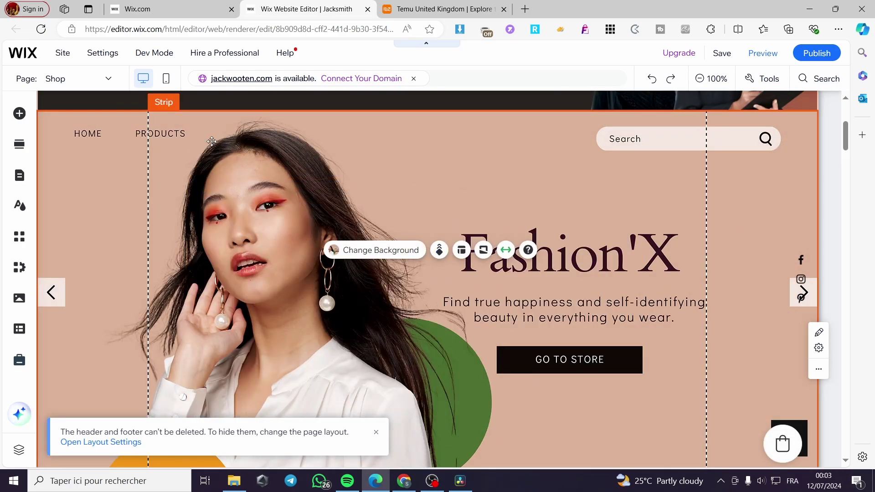
Look through the Shop page's sections, from the hero strip and testimonials to the Welcome section and the appointment widget.
{"action": "scroll", "coordinate": [761, 173], "scroll_direction": "down", "scroll_amount": 2}
{"action": "scroll", "coordinate": [761, 173], "scroll_direction": "up", "scroll_amount": 5}
{"action": "scroll", "coordinate": [811, 228], "scroll_direction": "down", "scroll_amount": 10}
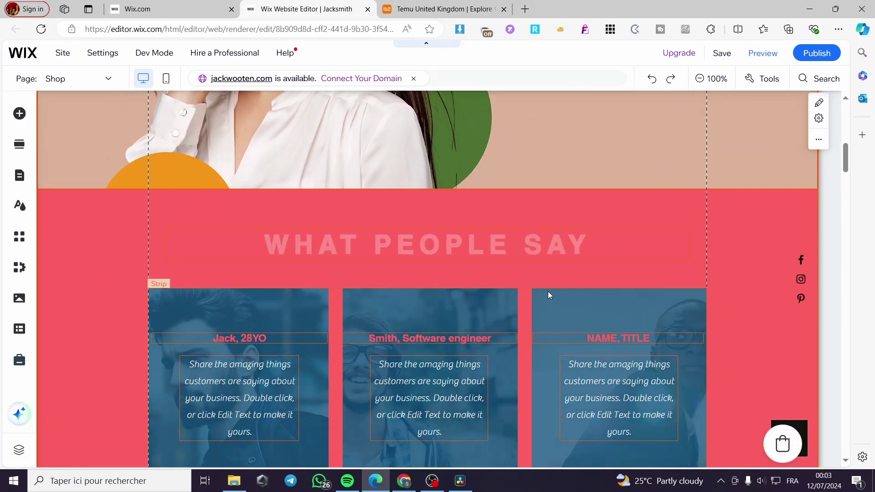
{"action": "scroll", "coordinate": [547, 285], "scroll_direction": "down", "scroll_amount": 6}
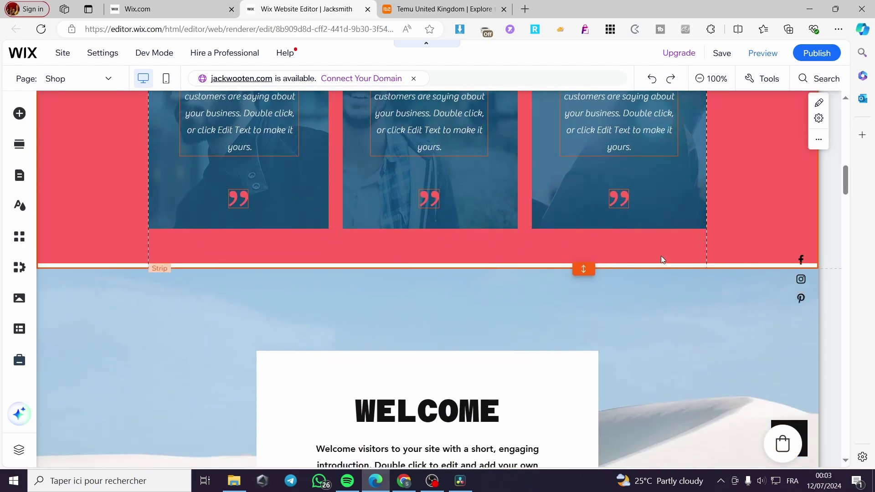
{"action": "scroll", "coordinate": [673, 260], "scroll_direction": "down", "scroll_amount": 3}
{"action": "scroll", "coordinate": [613, 260], "scroll_direction": "down", "scroll_amount": 4}
{"action": "scroll", "coordinate": [687, 378], "scroll_direction": "down", "scroll_amount": 2}
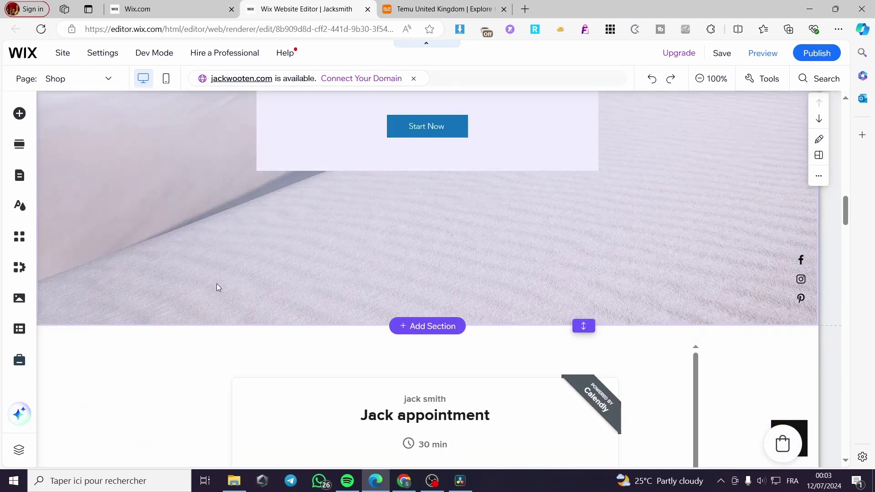
{"action": "scroll", "coordinate": [443, 283], "scroll_direction": "down", "scroll_amount": 3}
{"action": "scroll", "coordinate": [171, 287], "scroll_direction": "up", "scroll_amount": 7}
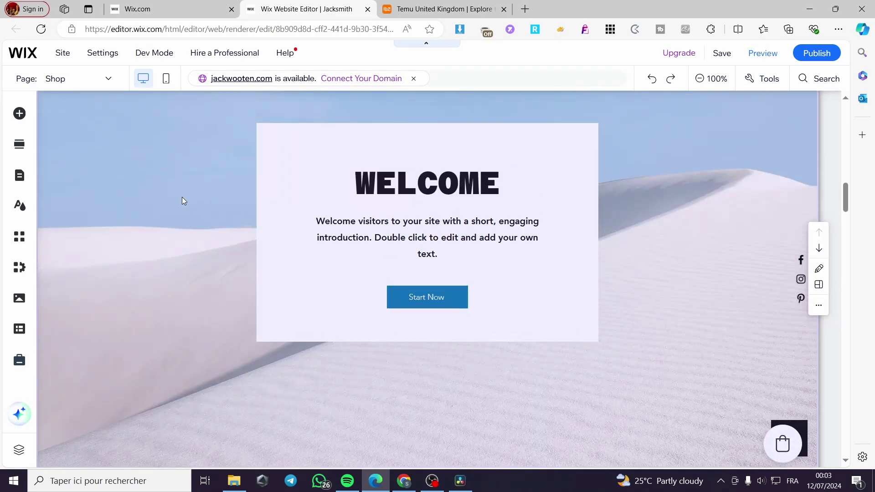
{"action": "scroll", "coordinate": [109, 201], "scroll_direction": "up", "scroll_amount": 4}
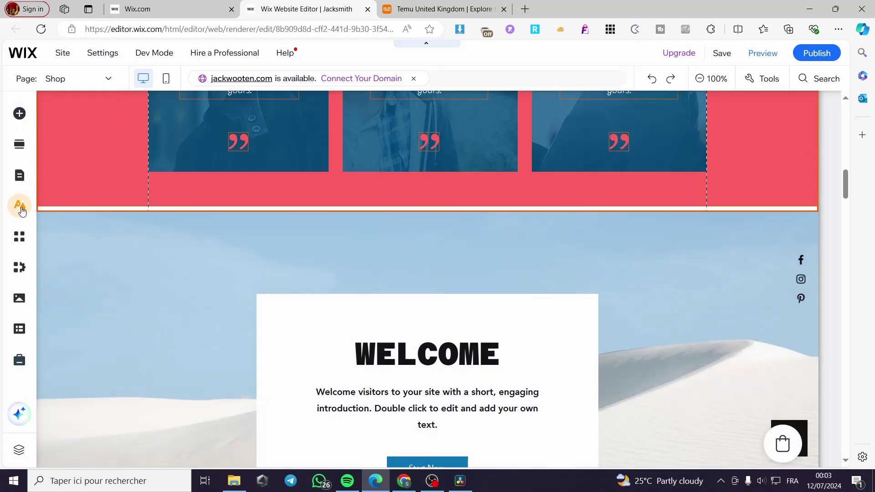
Search the Wix App Market for "upload".
{"action": "left_click", "coordinate": [22, 241]}
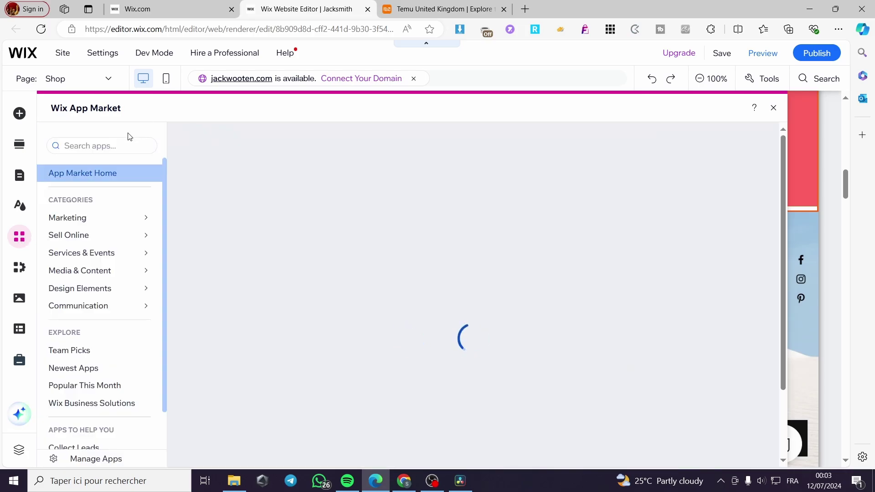
{"action": "left_click", "coordinate": [84, 145]}
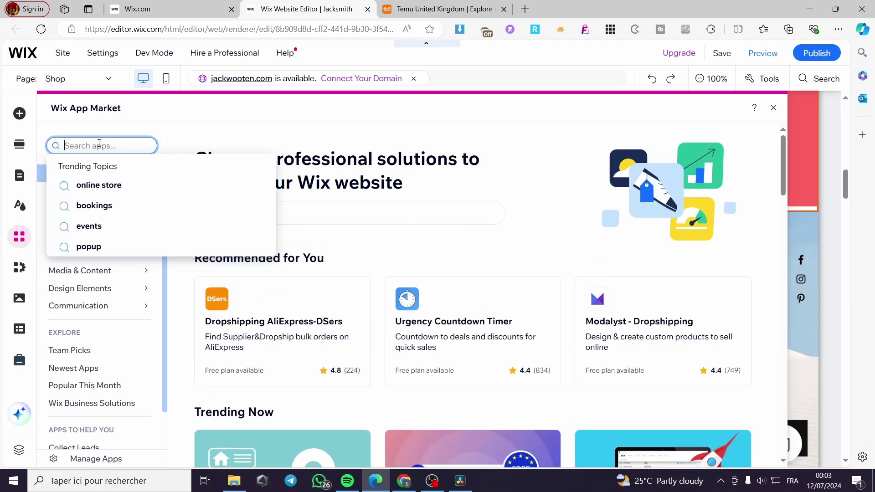
{"action": "type", "text": "upload"}
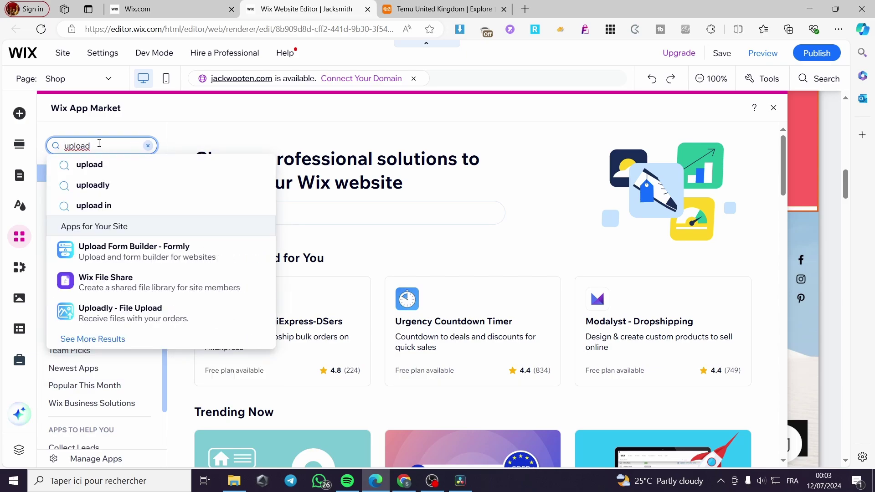
{"action": "key", "text": "Return"}
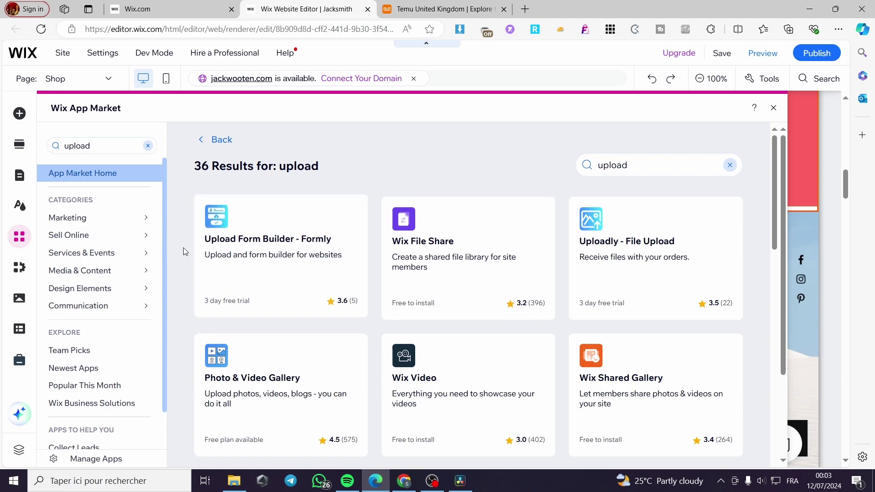
Add the Upload Form Builder - Formly app to the site and agree to its permissions.
{"action": "left_click", "coordinate": [294, 256]}
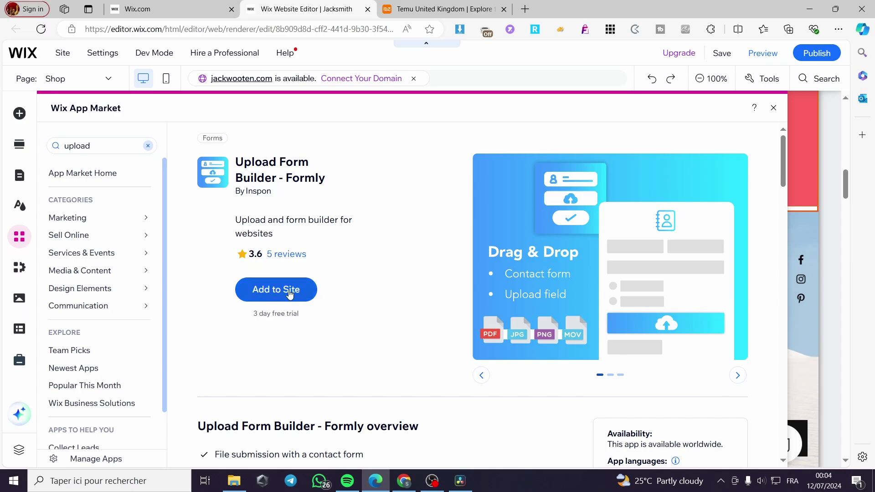
{"action": "left_click", "coordinate": [268, 295]}
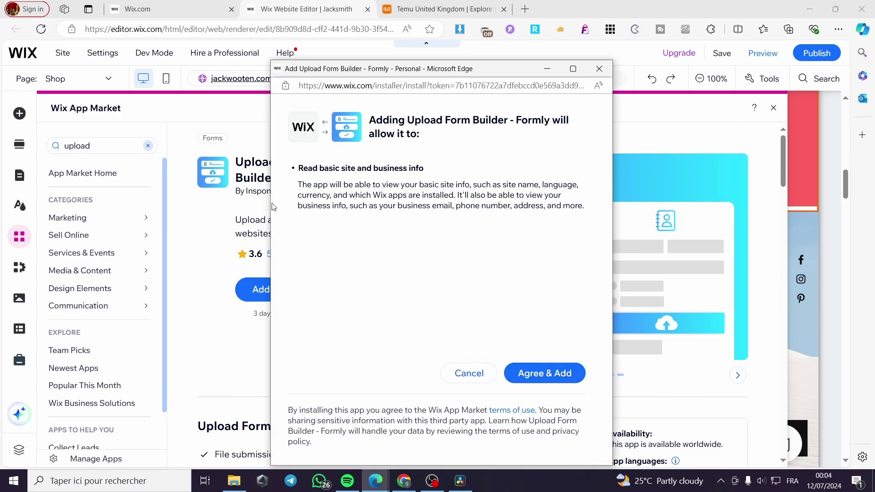
{"action": "left_click_drag", "start_coordinate": [418, 72], "coordinate": [509, 71]}
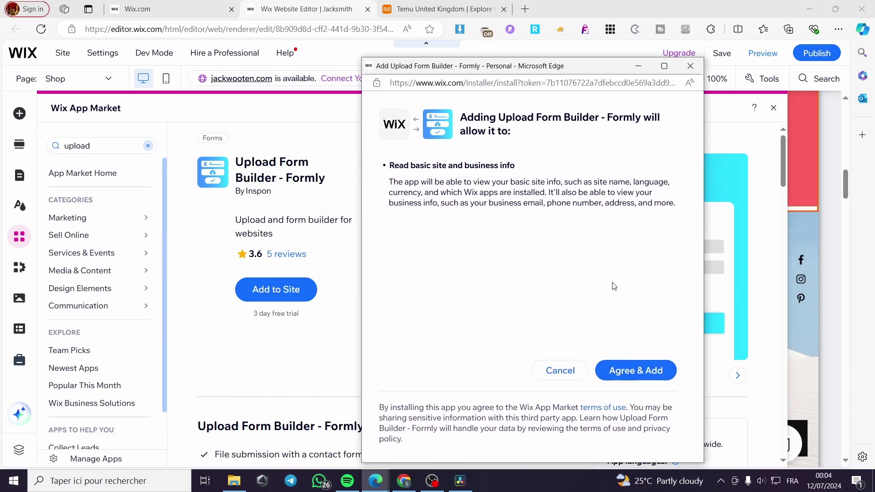
{"action": "left_click", "coordinate": [639, 378]}
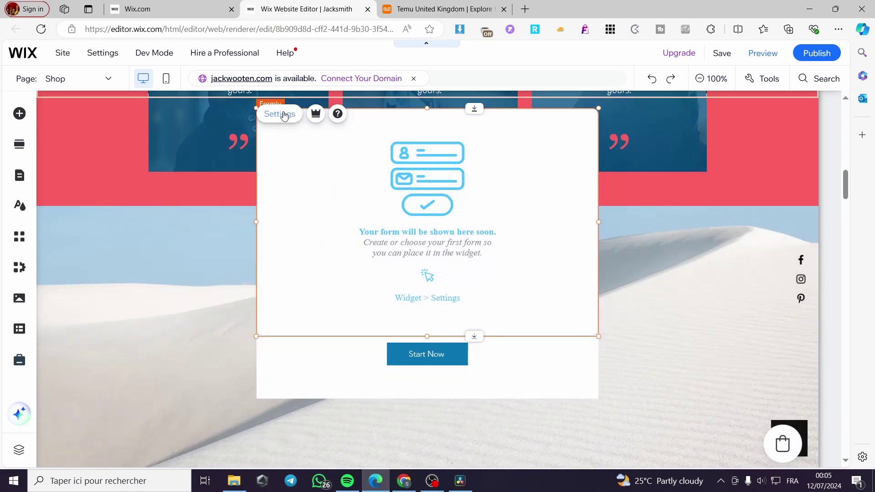
Start creating a new form from the Formly widget's settings.
{"action": "left_click", "coordinate": [284, 114]}
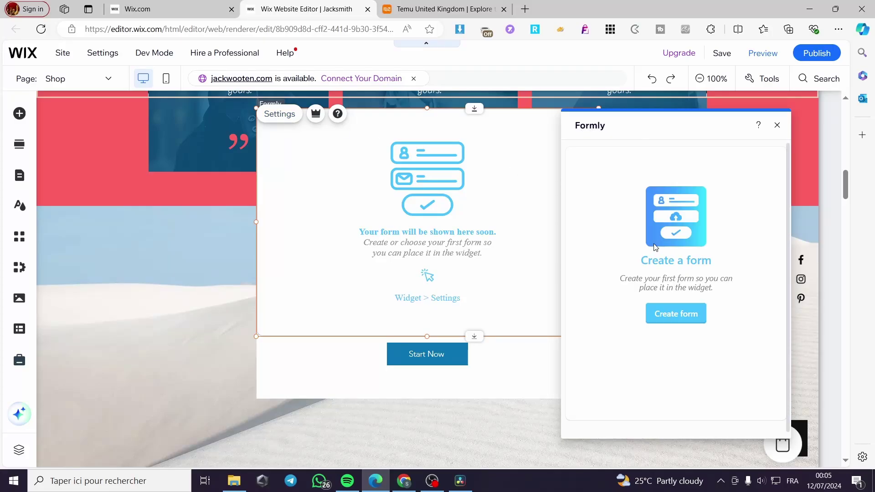
{"action": "left_click", "coordinate": [685, 323]}
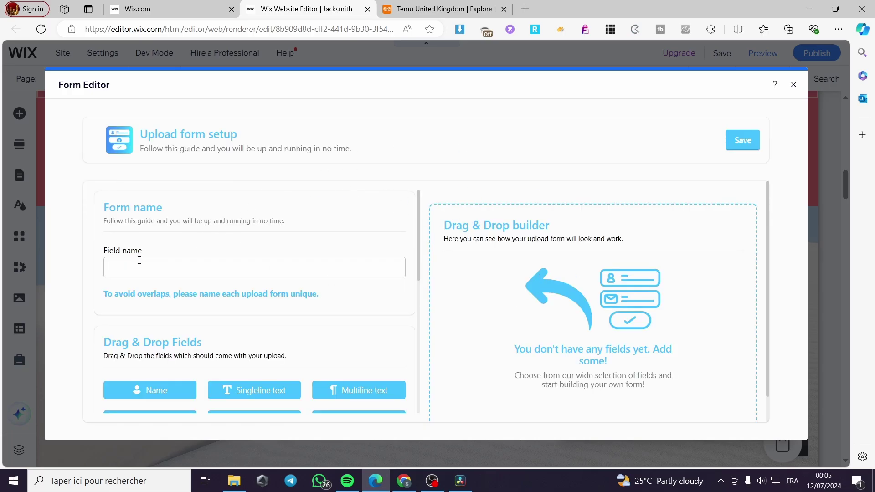
{"action": "scroll", "coordinate": [139, 260], "scroll_direction": "down", "scroll_amount": 3}
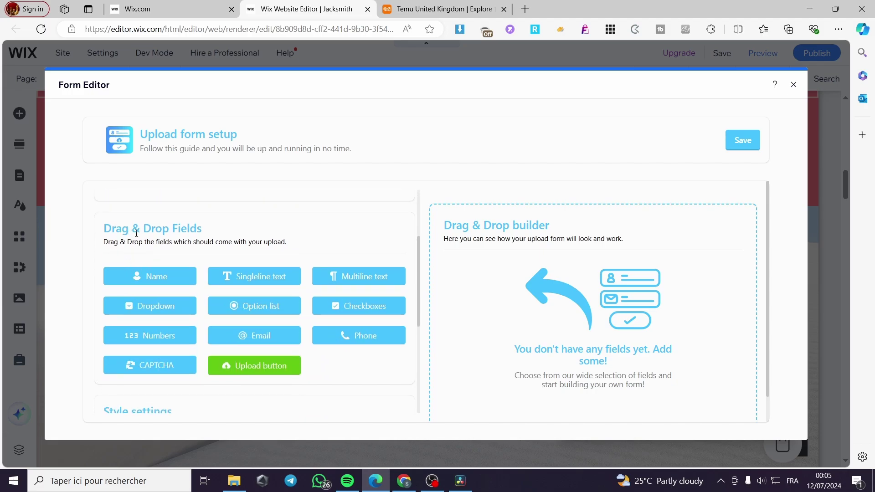
{"action": "scroll", "coordinate": [535, 270], "scroll_direction": "down", "scroll_amount": 1}
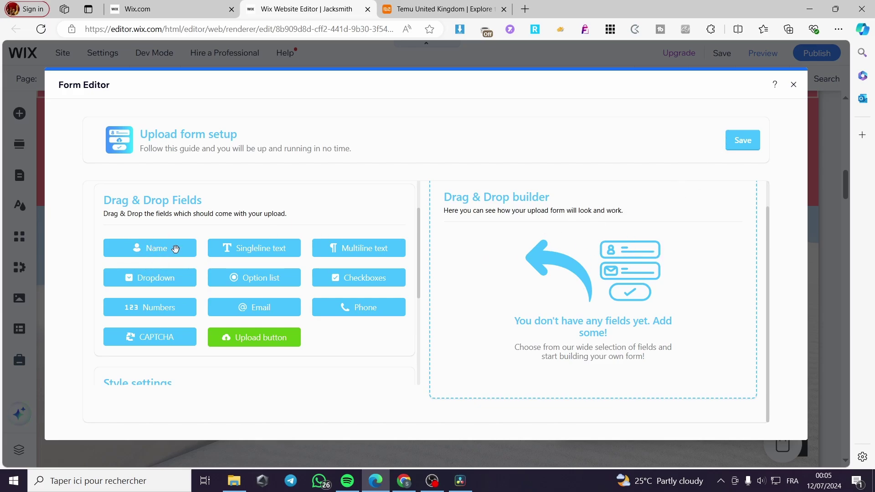
{"action": "left_click_drag", "start_coordinate": [139, 248], "coordinate": [476, 264]}
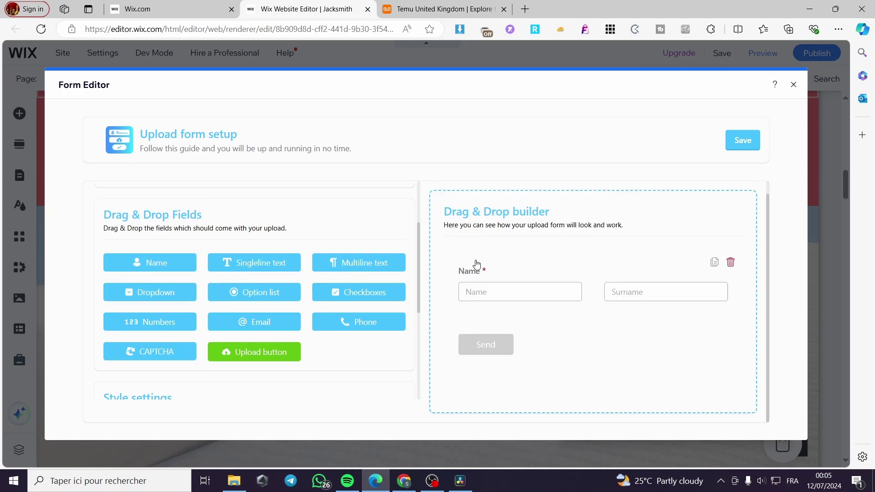
{"action": "left_click", "coordinate": [731, 264]}
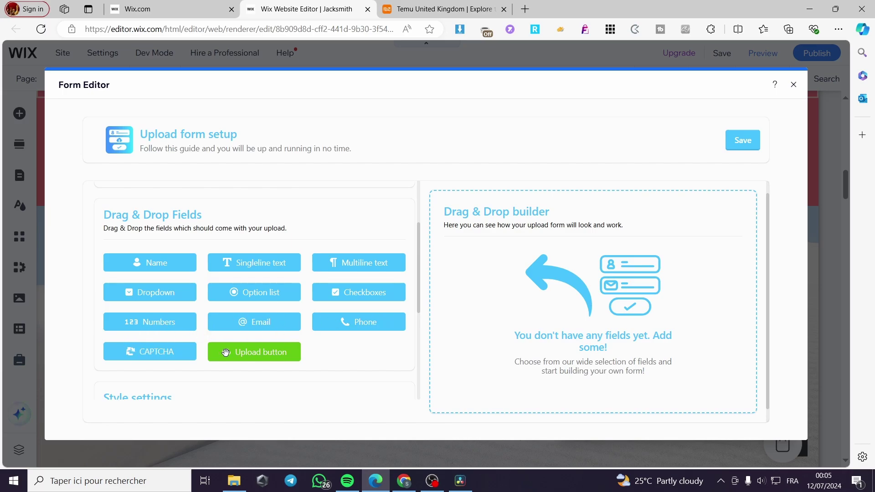
Add a Singleline text field and an Upload button to the form, with a Checkboxes field between them.
{"action": "scroll", "coordinate": [228, 351], "scroll_direction": "down", "scroll_amount": 3}
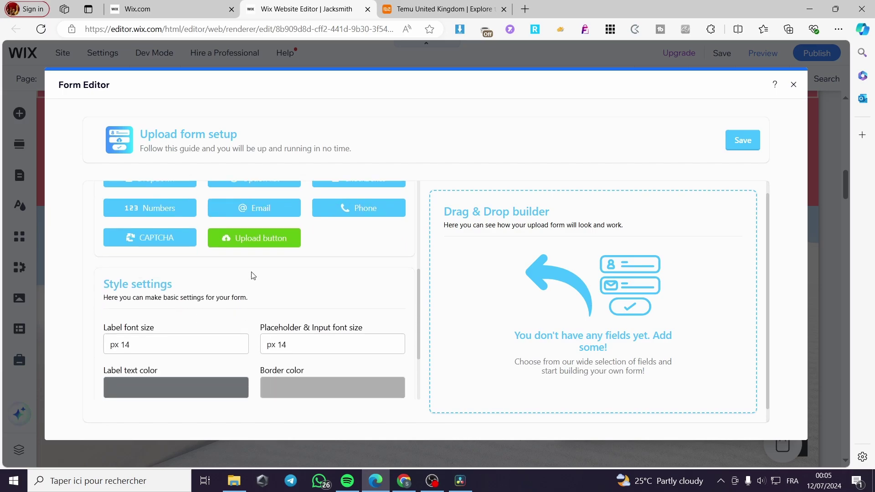
{"action": "scroll", "coordinate": [261, 239], "scroll_direction": "down", "scroll_amount": 1}
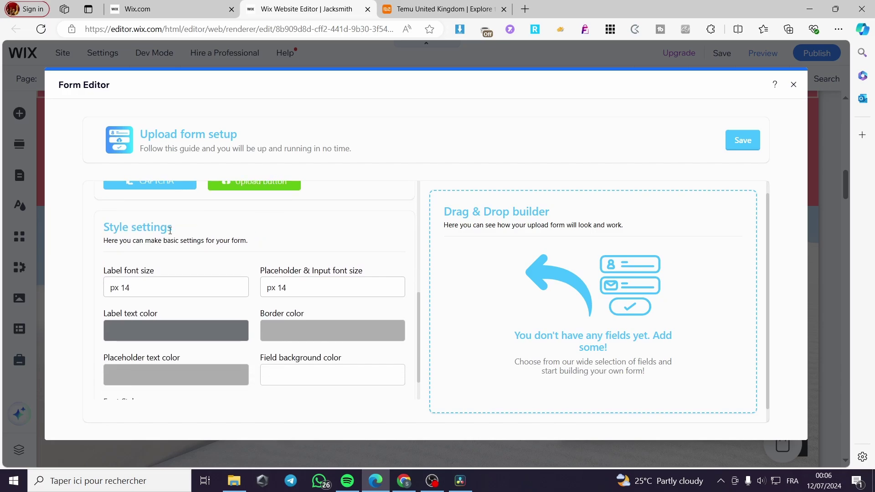
{"action": "scroll", "coordinate": [183, 235], "scroll_direction": "down", "scroll_amount": 1}
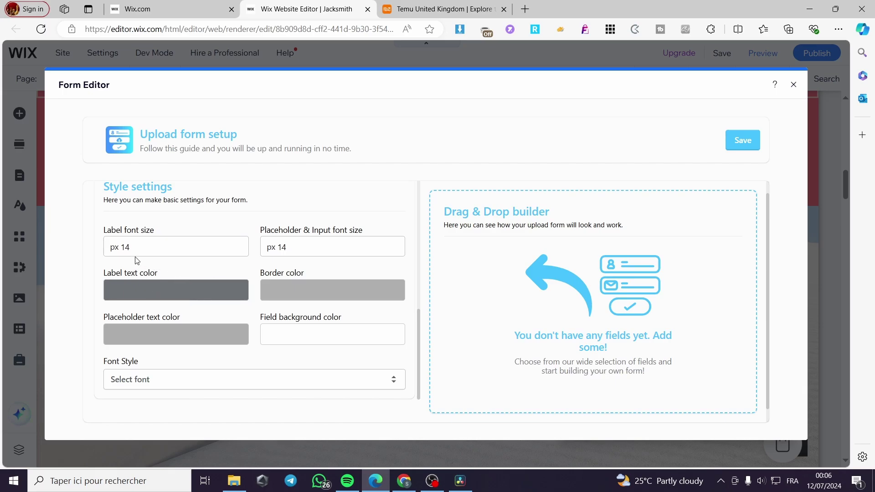
{"action": "scroll", "coordinate": [177, 292], "scroll_direction": "up", "scroll_amount": 4}
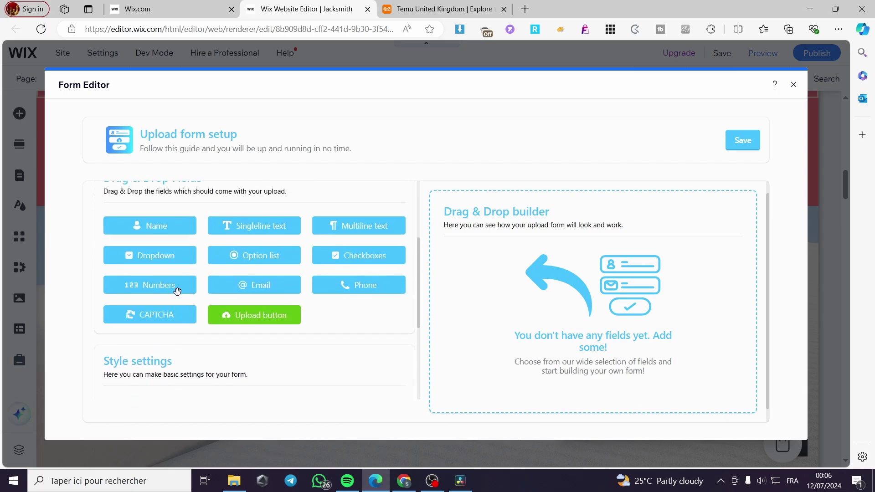
{"action": "scroll", "coordinate": [178, 294], "scroll_direction": "down", "scroll_amount": 1}
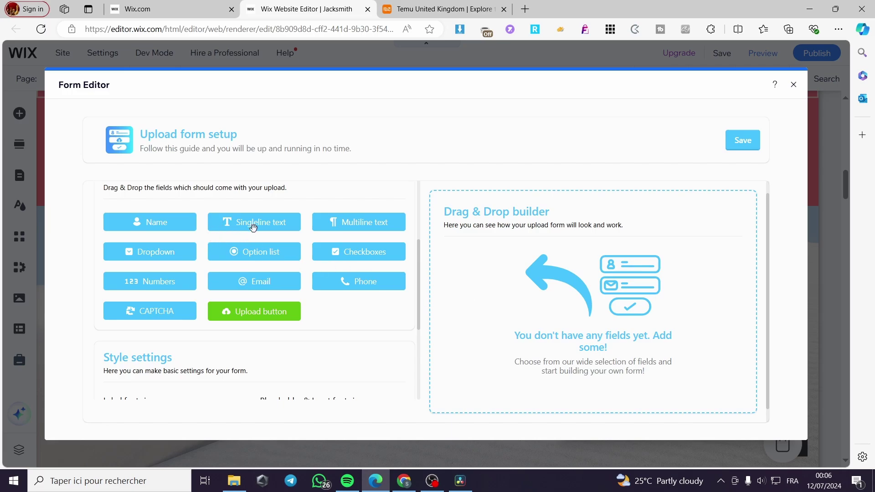
{"action": "left_click_drag", "start_coordinate": [251, 224], "coordinate": [559, 274]}
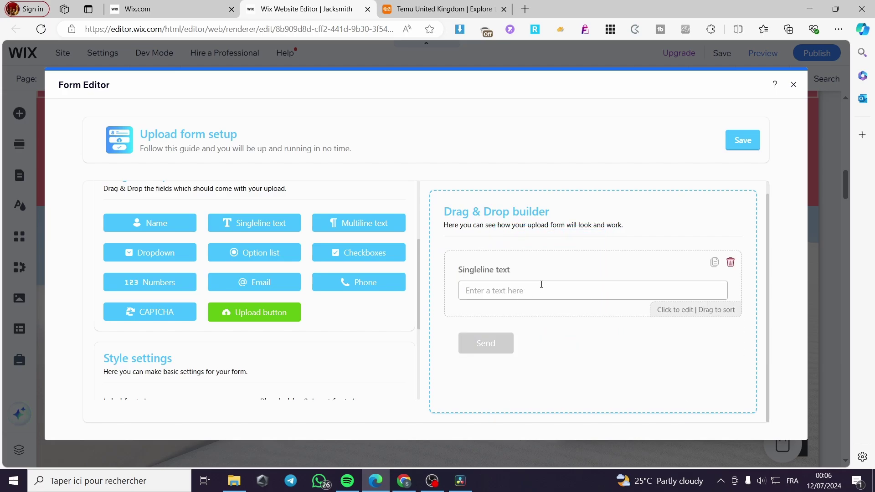
{"action": "left_click_drag", "start_coordinate": [254, 316], "coordinate": [532, 334]}
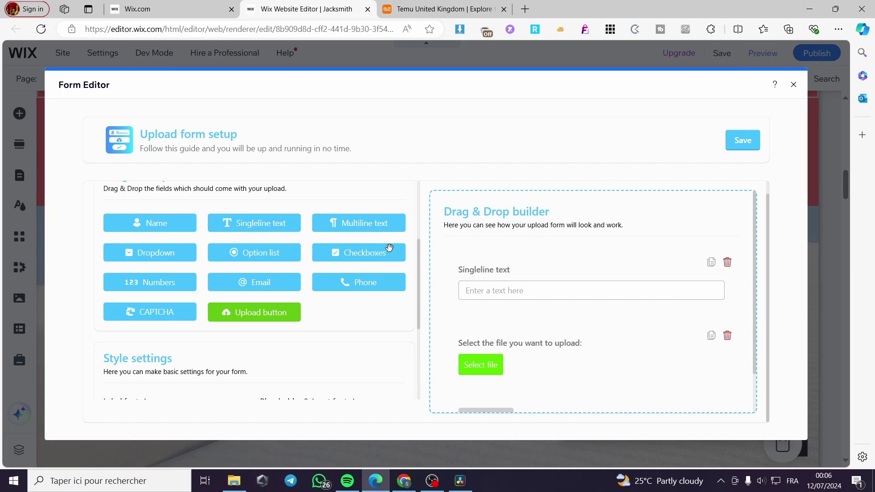
{"action": "left_click_drag", "start_coordinate": [364, 255], "coordinate": [515, 328]}
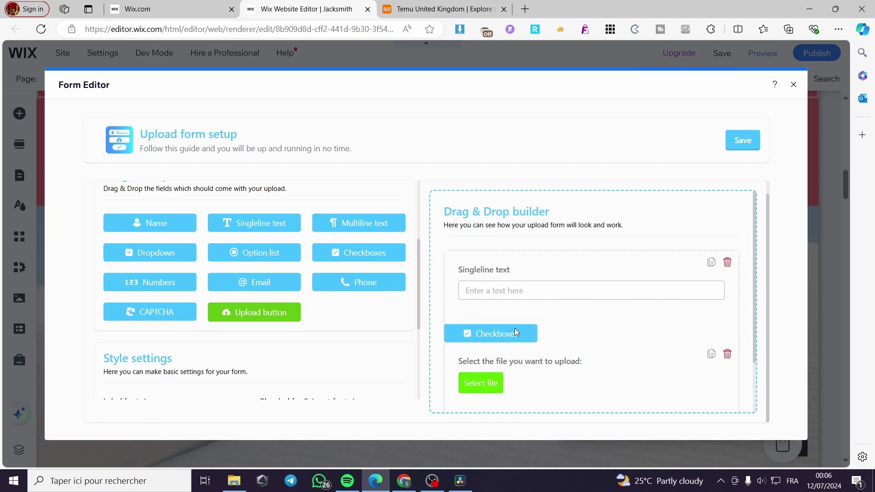
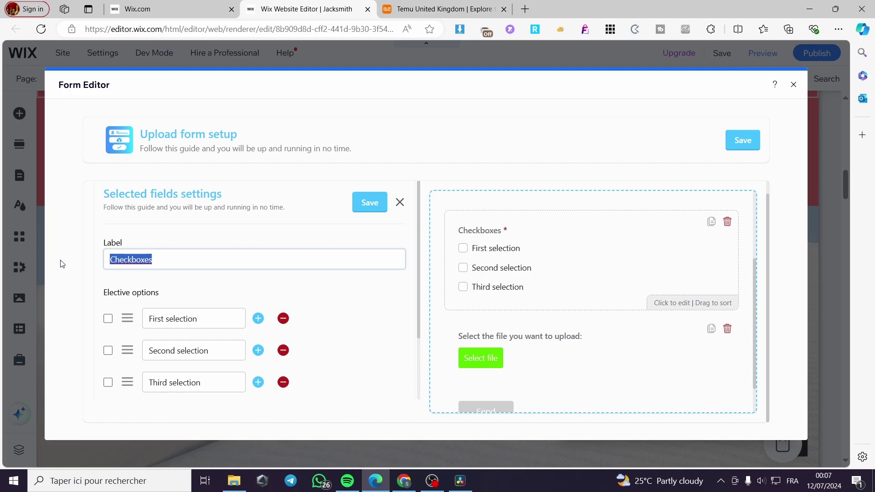
Label the checkboxes field "T-shirt Style" and name its three options Casual, Sporty and Classy.
{"action": "type", "text": "T-shirt Style"}
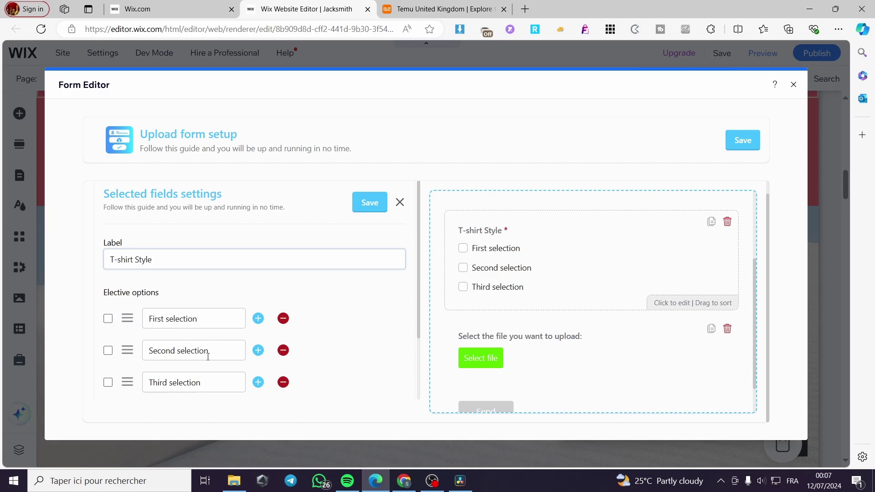
{"action": "scroll", "coordinate": [208, 356], "scroll_direction": "down", "scroll_amount": 2}
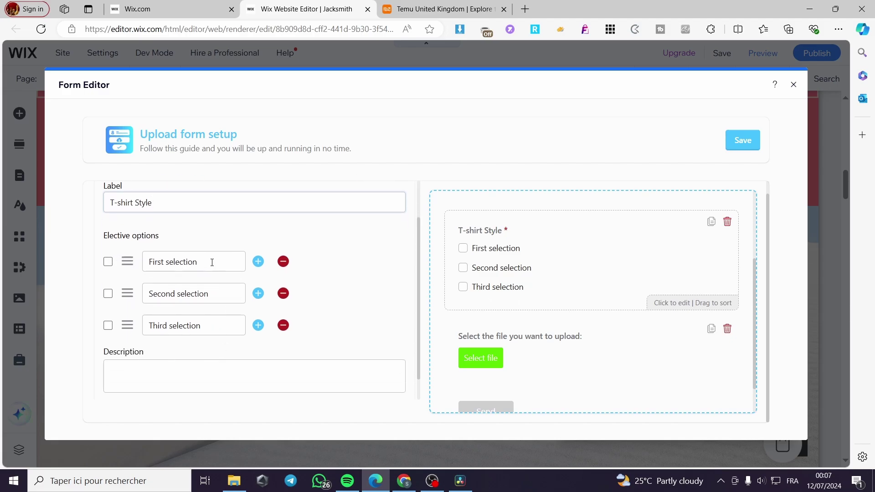
{"action": "left_click_drag", "start_coordinate": [211, 263], "coordinate": [115, 257]}
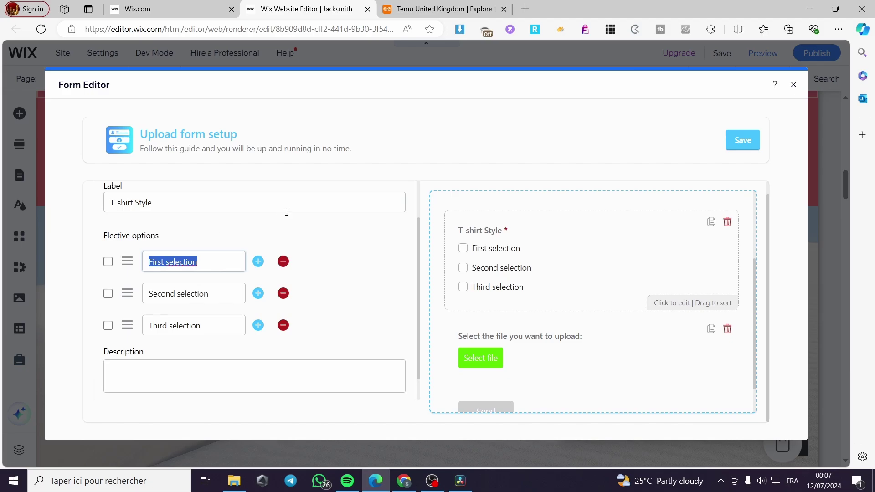
{"action": "type", "text": "Casual"}
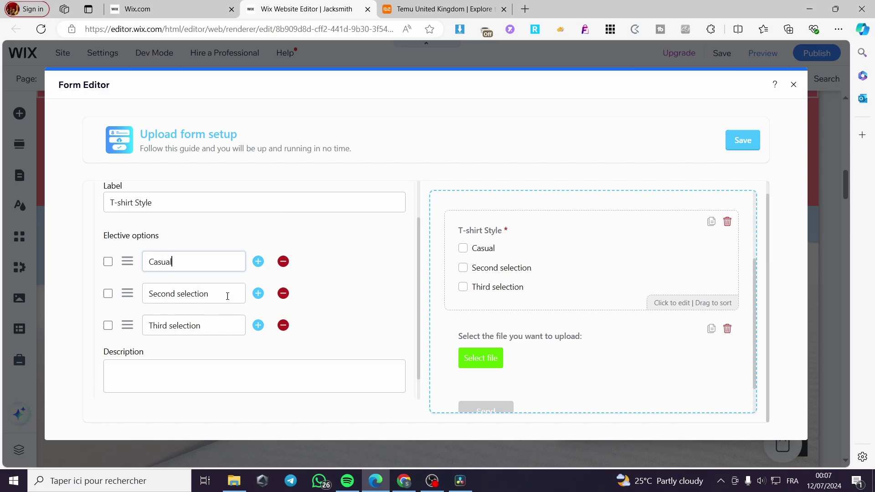
{"action": "left_click_drag", "start_coordinate": [227, 296], "coordinate": [101, 301]}
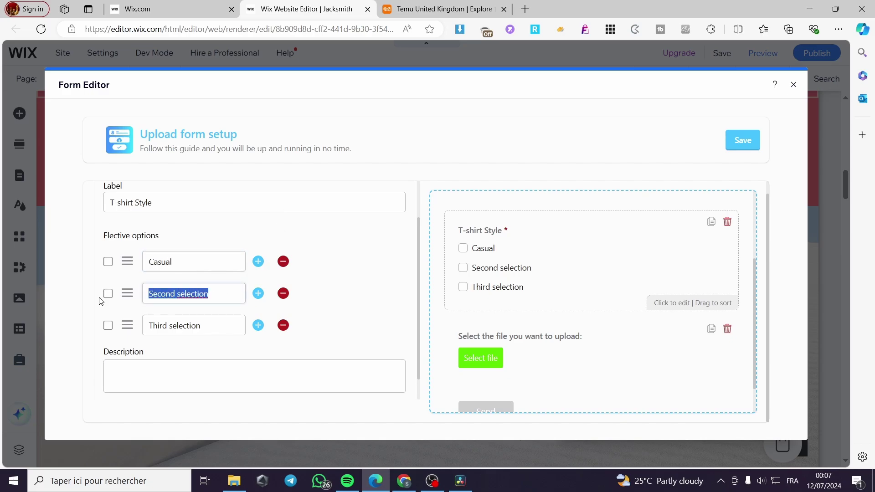
{"action": "type", "text": "Sporty"}
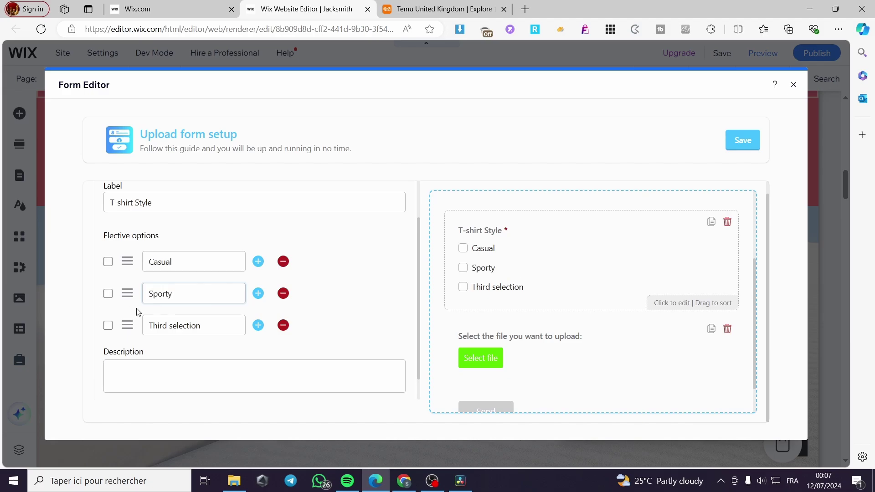
{"action": "left_click_drag", "start_coordinate": [217, 328], "coordinate": [125, 322]}
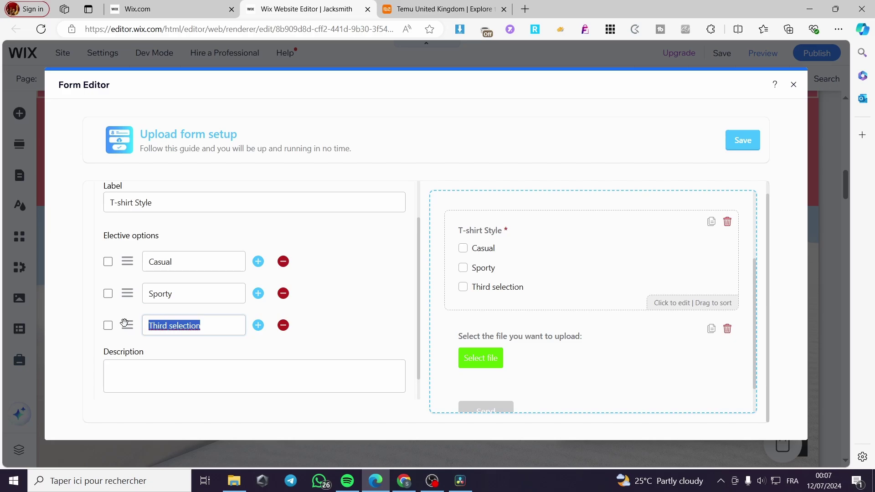
{"action": "type", "text": "Classy"}
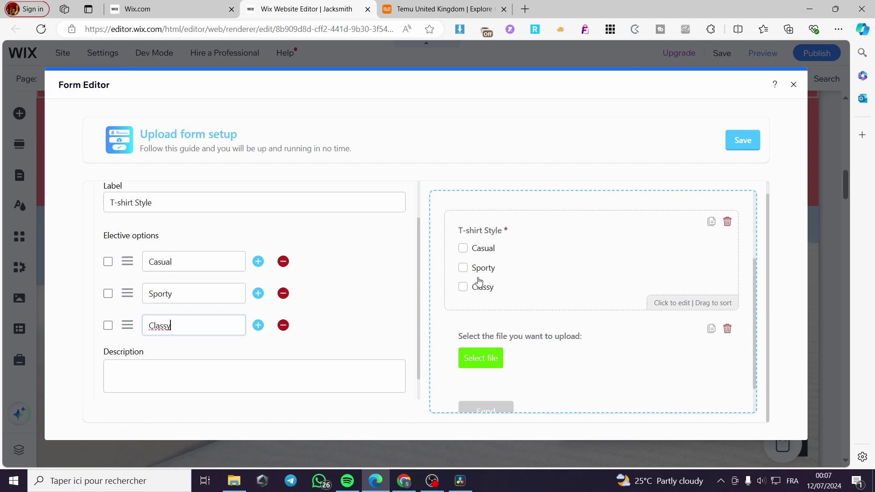
{"action": "scroll", "coordinate": [216, 195], "scroll_direction": "down", "scroll_amount": 1}
{"action": "scroll", "coordinate": [153, 345], "scroll_direction": "up", "scroll_amount": 2}
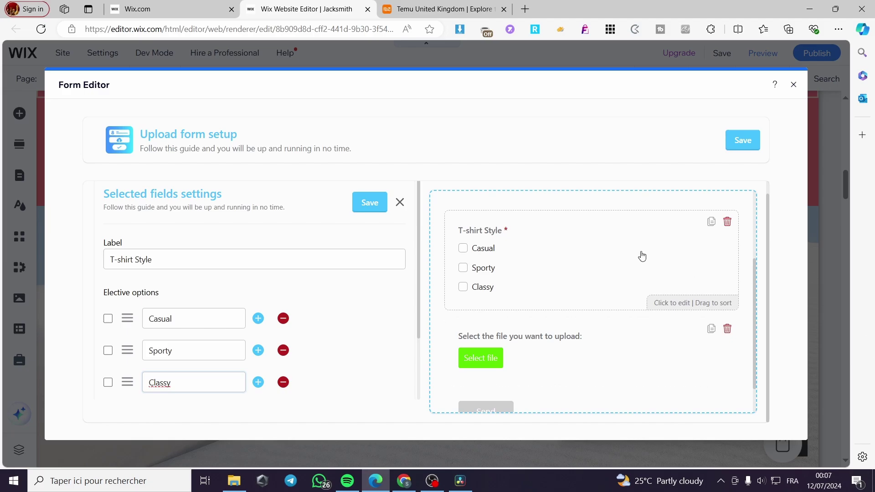
Save the checkboxes field settings, name the form "Designed preference", and save the form.
{"action": "left_click", "coordinate": [741, 141]}
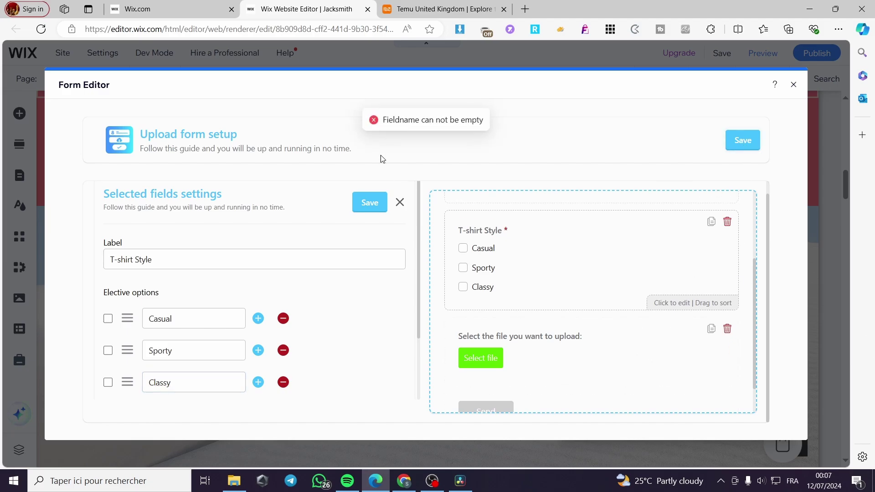
{"action": "scroll", "coordinate": [290, 298], "scroll_direction": "up", "scroll_amount": 1}
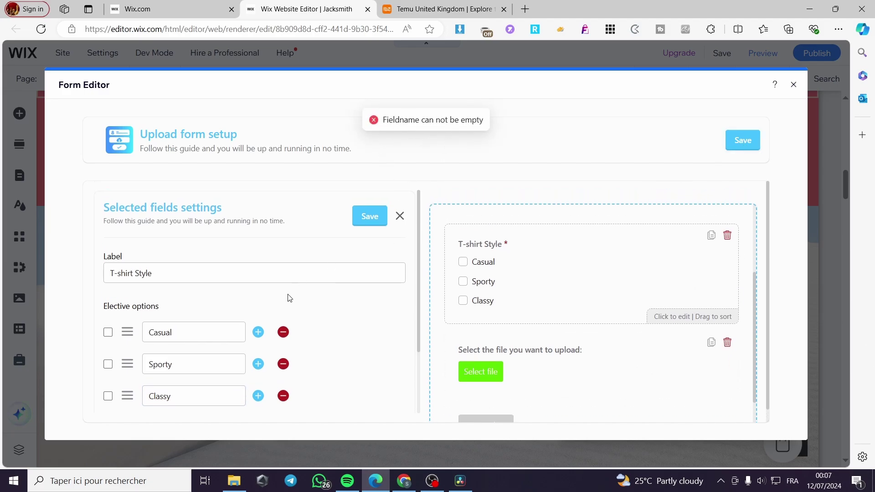
{"action": "left_click", "coordinate": [369, 211]}
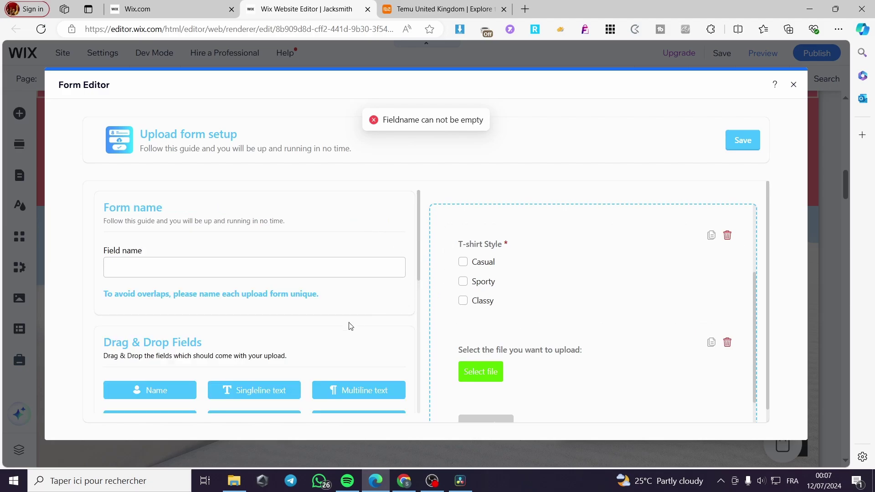
{"action": "left_click", "coordinate": [227, 270]}
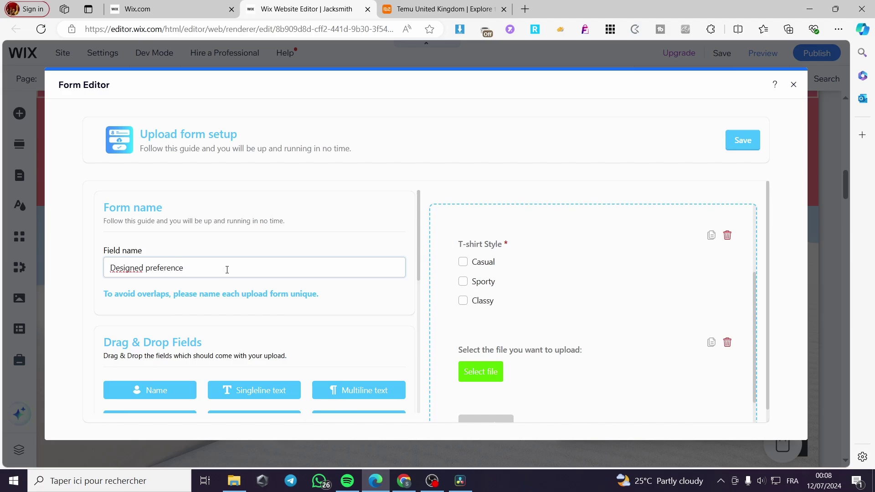
{"action": "left_click", "coordinate": [750, 141]}
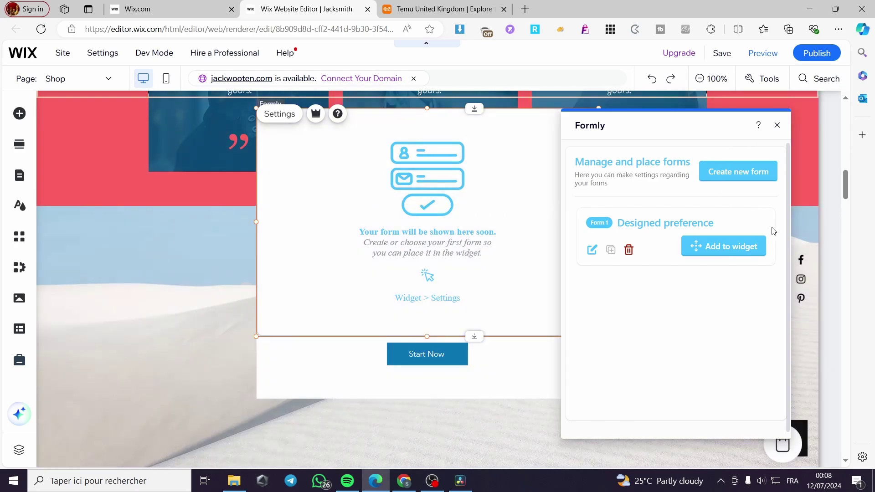
Add the Designed preference form to the Formly widget and move the widget beside the $120.00 product in the shop section.
{"action": "left_click", "coordinate": [702, 249]}
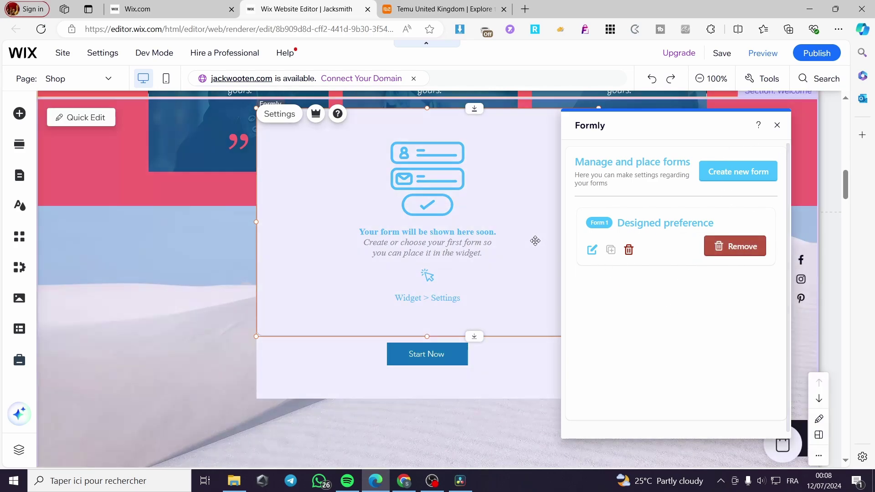
{"action": "left_click", "coordinate": [778, 125]}
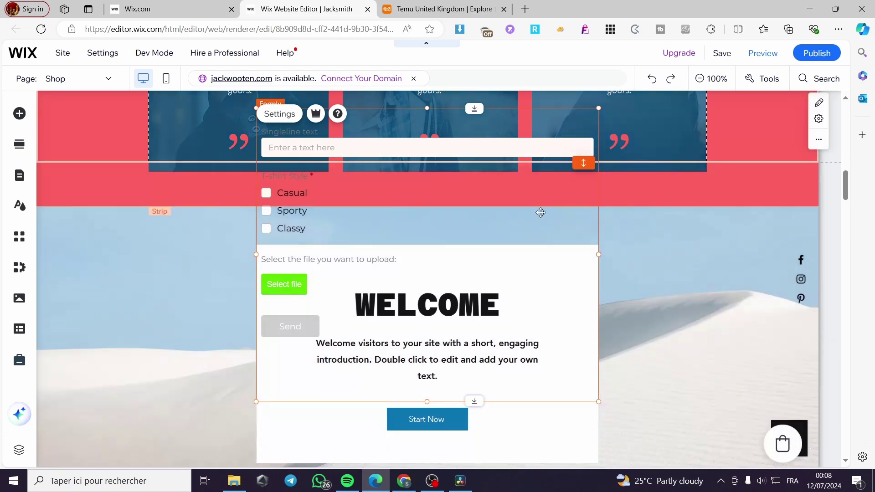
{"action": "left_click_drag", "start_coordinate": [393, 193], "coordinate": [554, 226]}
{"action": "scroll", "coordinate": [439, 214], "scroll_direction": "up", "scroll_amount": 3}
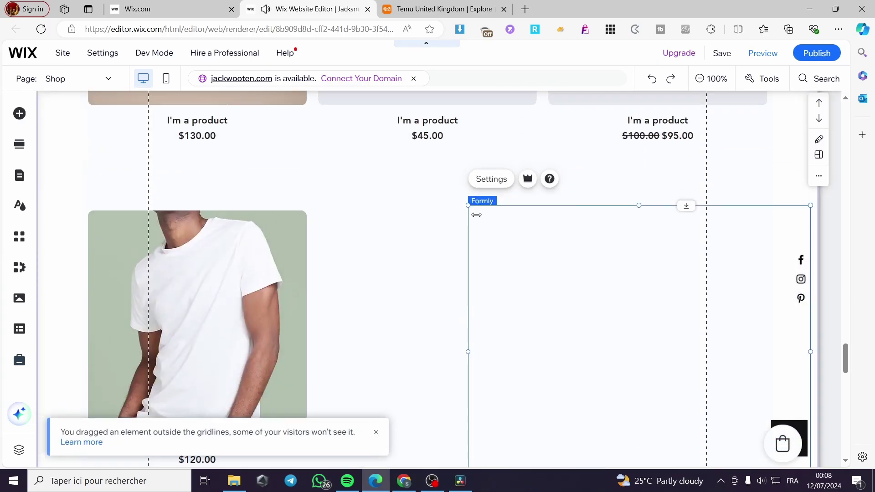
{"action": "scroll", "coordinate": [384, 303], "scroll_direction": "down", "scroll_amount": 6}
{"action": "scroll", "coordinate": [449, 204], "scroll_direction": "down", "scroll_amount": 1}
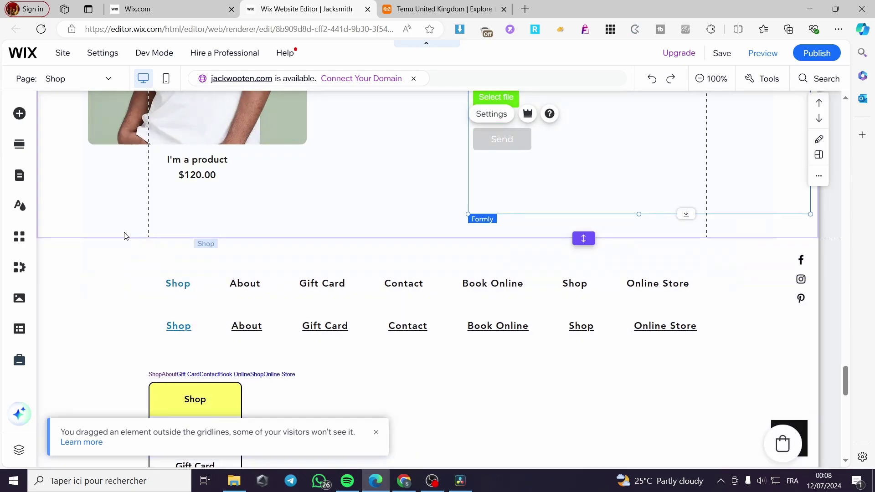
{"action": "left_click", "coordinate": [108, 238]}
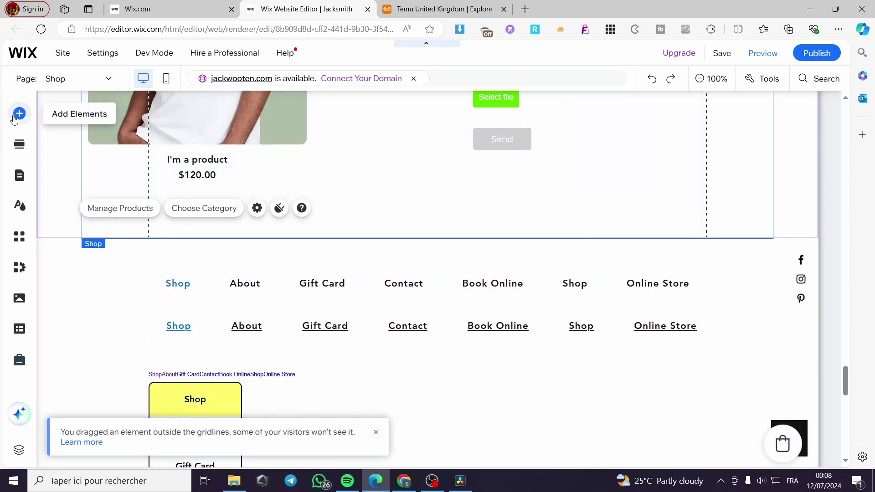
{"action": "left_click", "coordinate": [15, 116]}
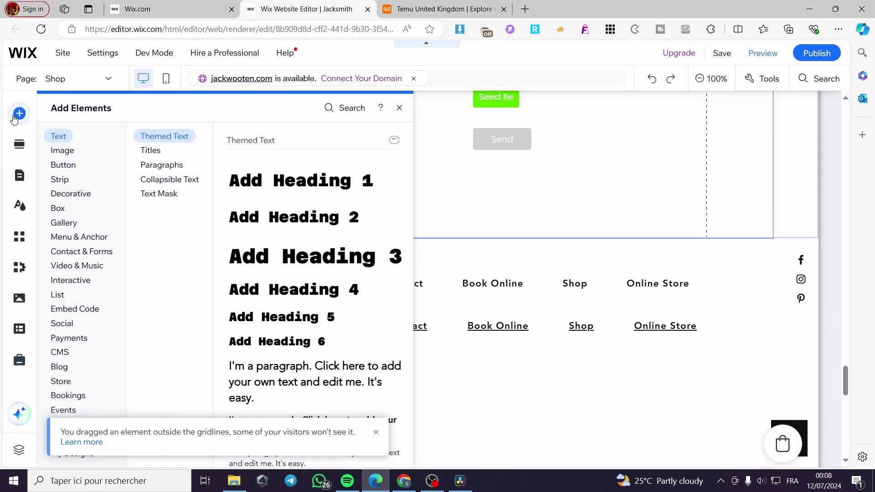
{"action": "left_click", "coordinate": [621, 322]}
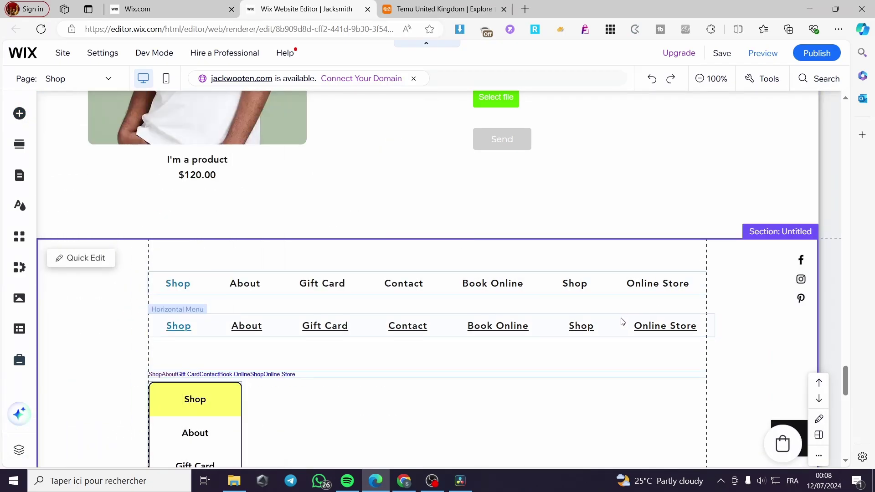
{"action": "scroll", "coordinate": [619, 317], "scroll_direction": "down", "scroll_amount": 7}
{"action": "left_click", "coordinate": [458, 265]}
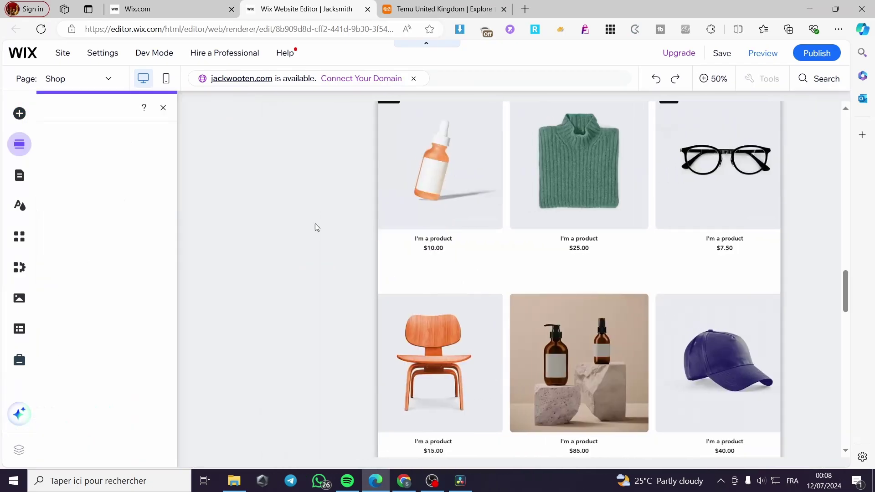
{"action": "left_click", "coordinate": [567, 341]}
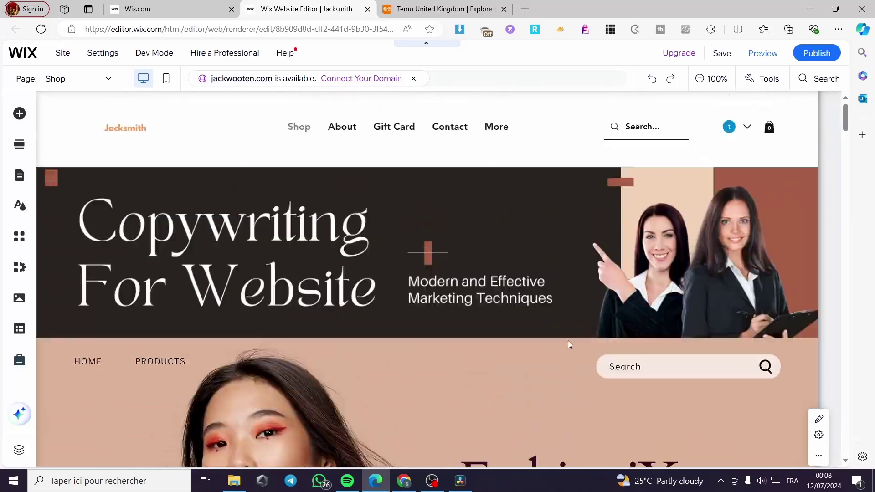
Move the Formly widget into the empty section above About and extend that section downward to fit the form.
{"action": "scroll", "coordinate": [587, 354], "scroll_direction": "down", "scroll_amount": 10}
{"action": "scroll", "coordinate": [616, 355], "scroll_direction": "down", "scroll_amount": 10}
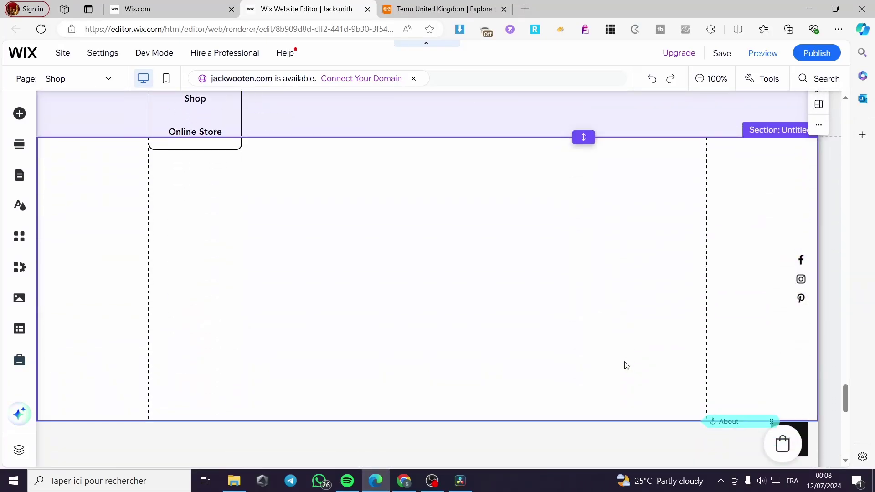
{"action": "scroll", "coordinate": [624, 392], "scroll_direction": "up", "scroll_amount": 1}
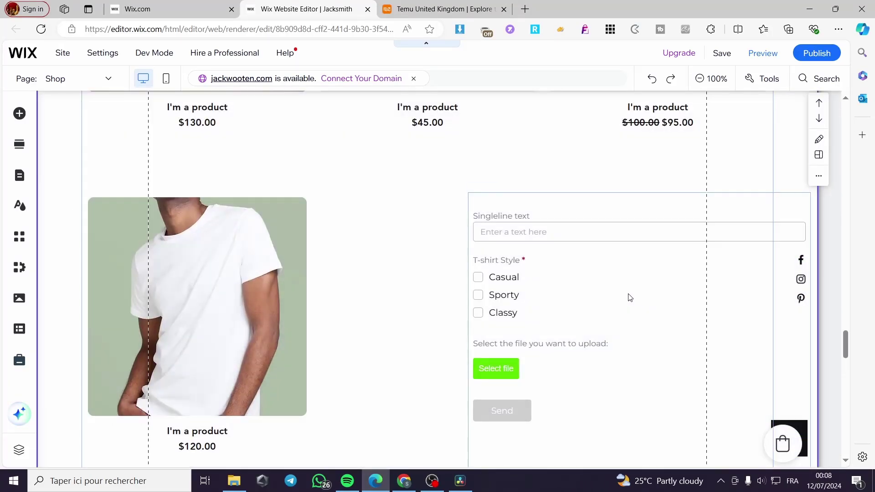
{"action": "left_click_drag", "start_coordinate": [611, 285], "coordinate": [390, 186]}
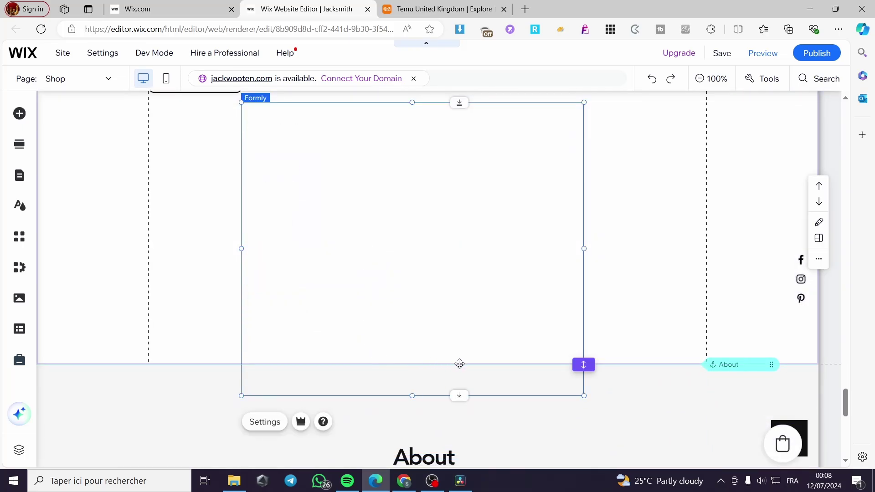
{"action": "left_click_drag", "start_coordinate": [459, 394], "coordinate": [457, 357]}
{"action": "left_click_drag", "start_coordinate": [585, 365], "coordinate": [583, 434]}
{"action": "scroll", "coordinate": [420, 350], "scroll_direction": "up", "scroll_amount": 3}
{"action": "scroll", "coordinate": [239, 168], "scroll_direction": "down", "scroll_amount": 2}
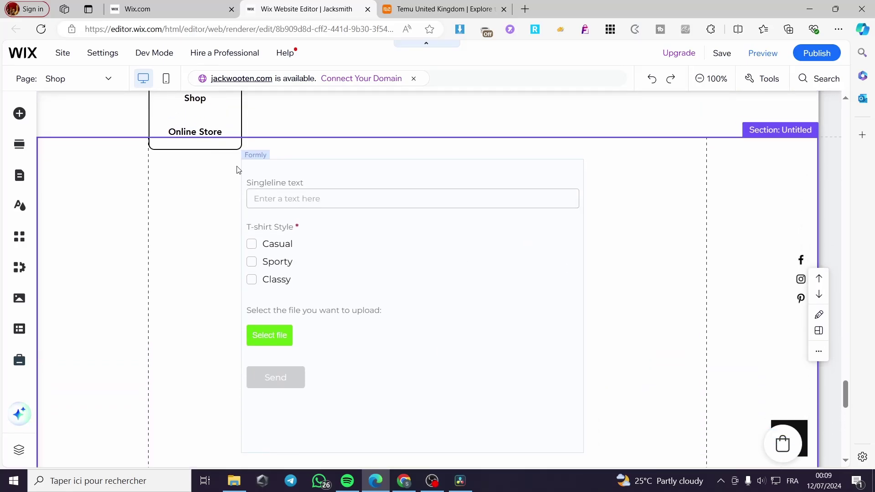
Move the vertical menu up and slightly to the right, clear of the section holding the form.
{"action": "left_click", "coordinate": [218, 149]}
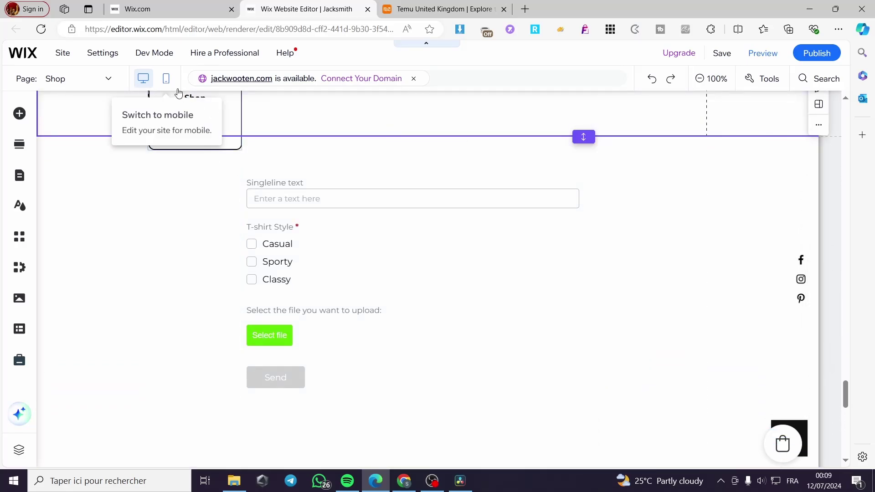
{"action": "scroll", "coordinate": [230, 137], "scroll_direction": "up", "scroll_amount": 3}
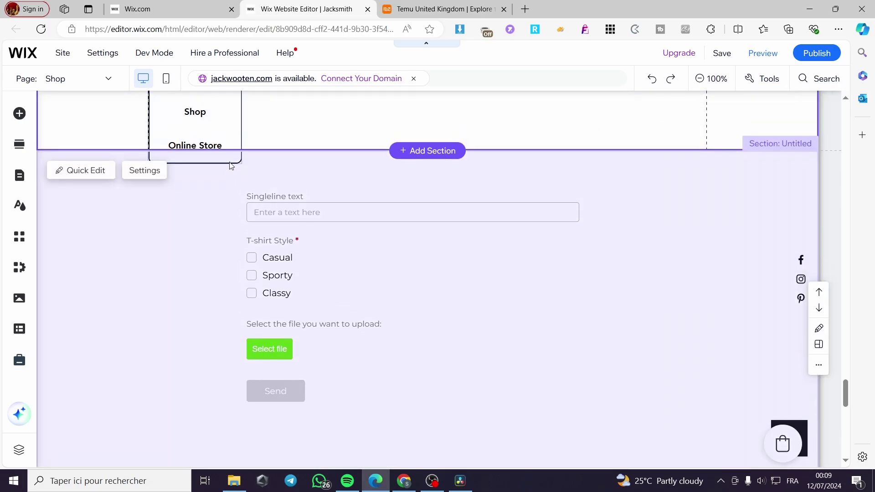
{"action": "left_click_drag", "start_coordinate": [231, 174], "coordinate": [289, 132]}
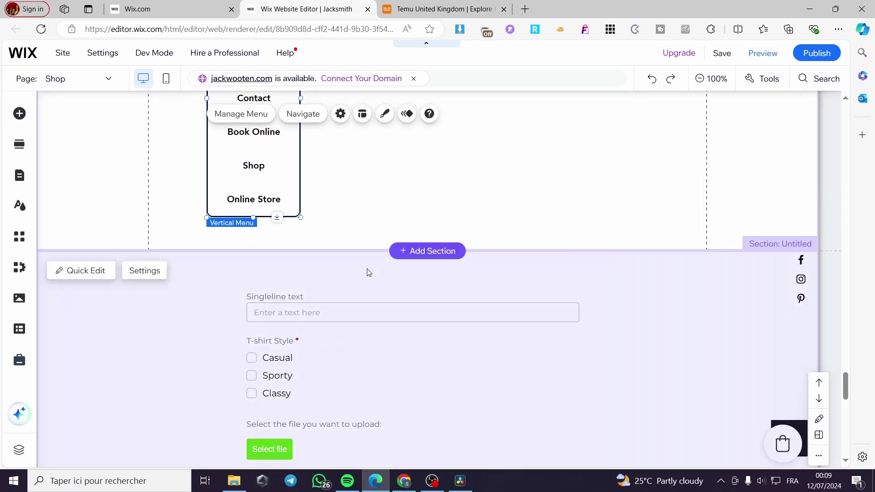
{"action": "scroll", "coordinate": [365, 272], "scroll_direction": "down", "scroll_amount": 3}
Move the Formly widget to the right side of its section.
{"action": "left_click", "coordinate": [174, 252]}
{"action": "left_click", "coordinate": [394, 230]}
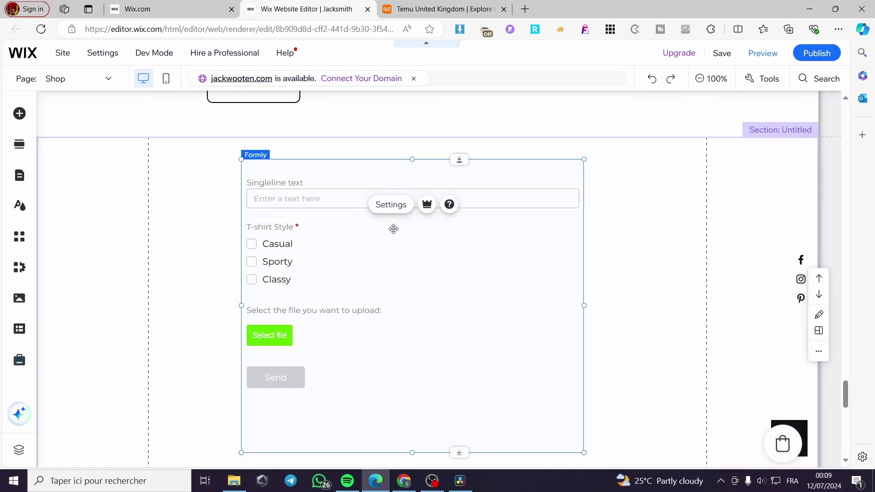
{"action": "left_click_drag", "start_coordinate": [373, 178], "coordinate": [601, 170]}
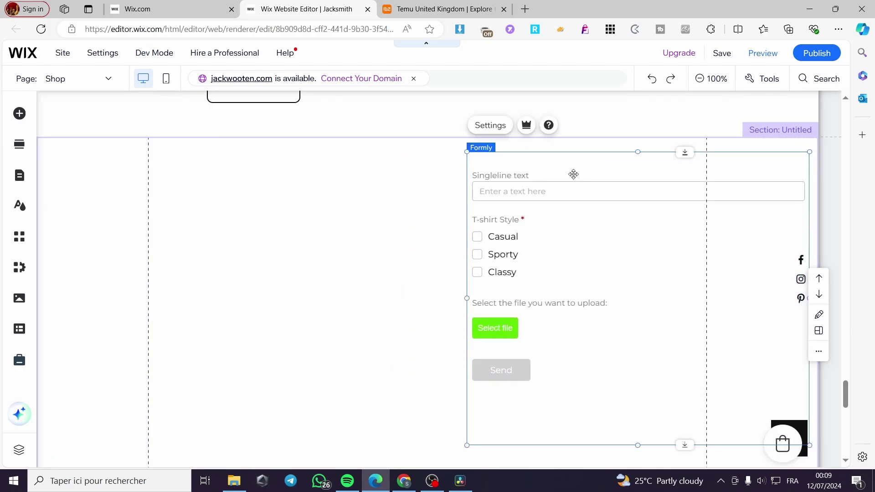
Upload the il_fullxfull.6100297478_9kck T-shirt photo from the computer and add it to the page as an image.
{"action": "left_click", "coordinate": [18, 114]}
{"action": "left_click", "coordinate": [61, 152]}
{"action": "left_click", "coordinate": [58, 168]}
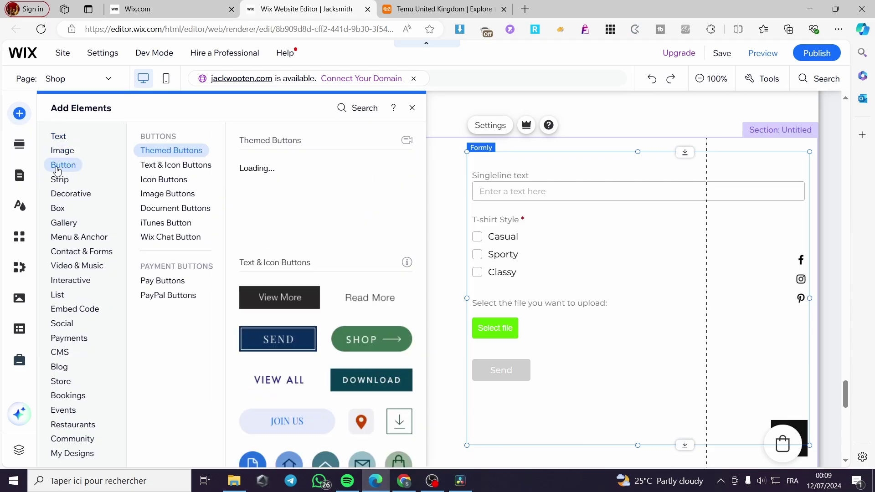
{"action": "left_click", "coordinate": [62, 151]}
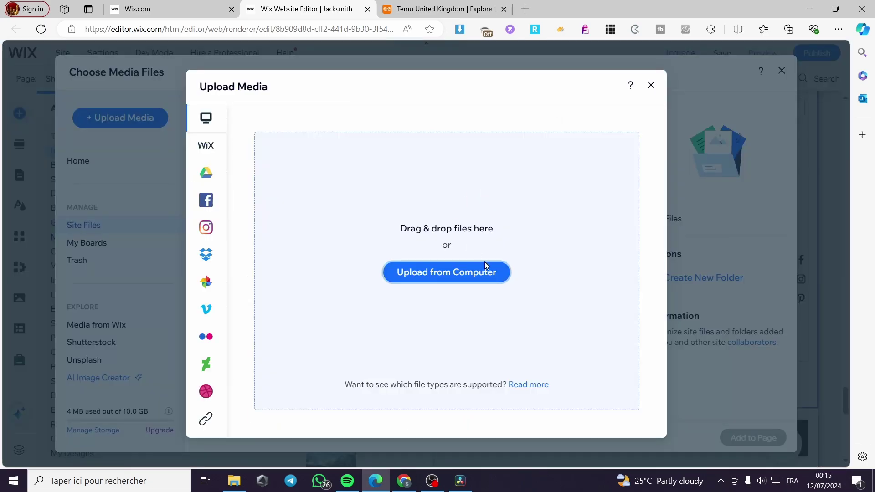
{"action": "left_click", "coordinate": [445, 275]}
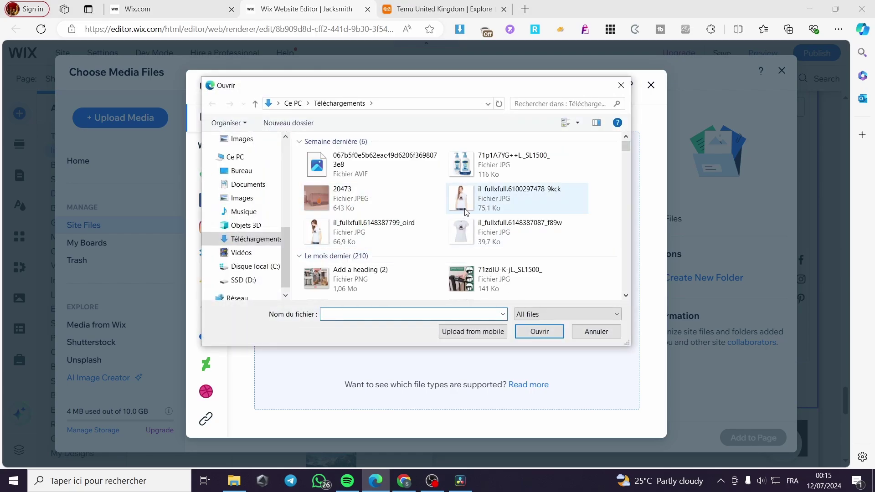
{"action": "left_click", "coordinate": [482, 199]}
{"action": "left_click", "coordinate": [541, 332]}
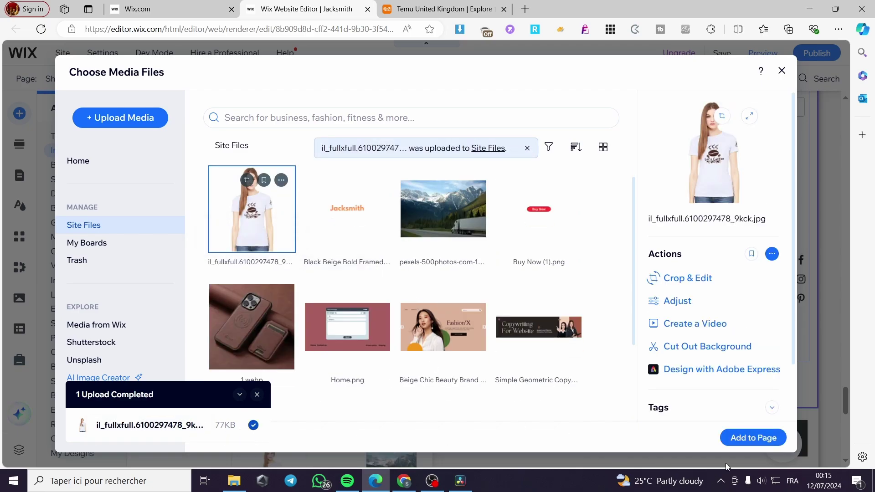
{"action": "left_click", "coordinate": [753, 438]}
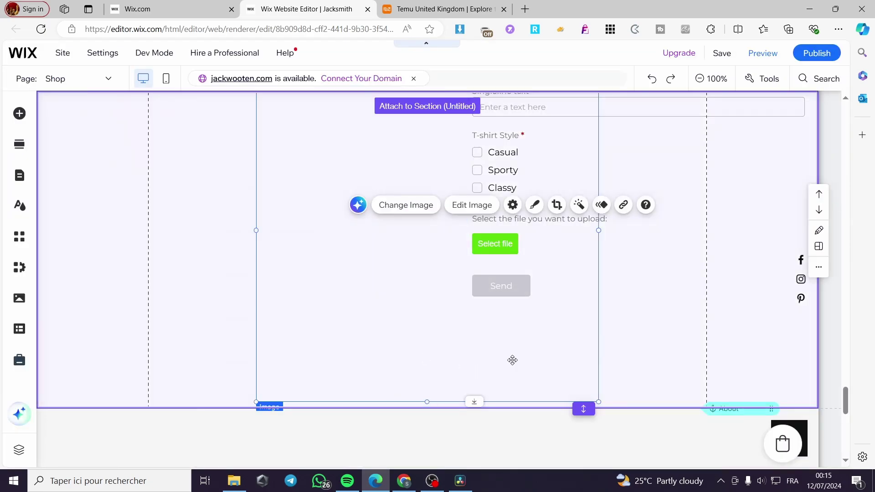
Shrink the T-shirt image and place it on the left side of the form's section, inside the gridlines near the upper edge.
{"action": "left_click_drag", "start_coordinate": [527, 315], "coordinate": [351, 297]}
{"action": "left_click_drag", "start_coordinate": [423, 386], "coordinate": [338, 301]}
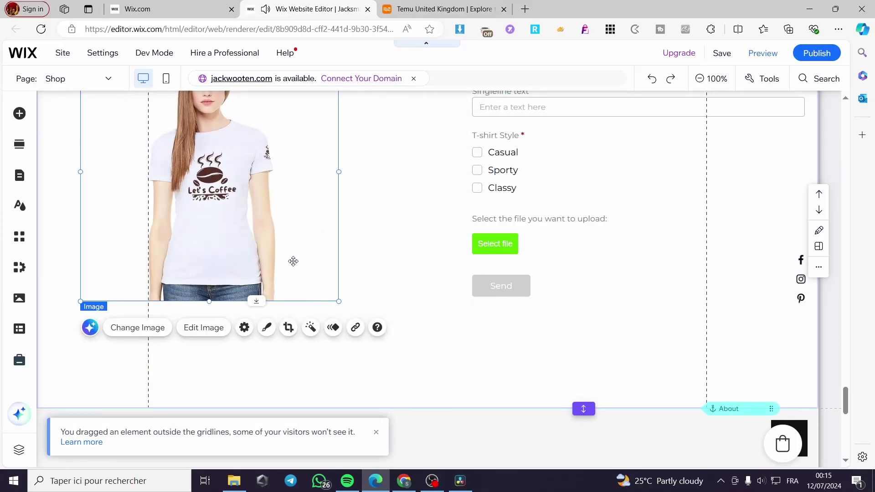
{"action": "left_click_drag", "start_coordinate": [293, 261], "coordinate": [377, 296]}
{"action": "scroll", "coordinate": [397, 292], "scroll_direction": "up", "scroll_amount": 3}
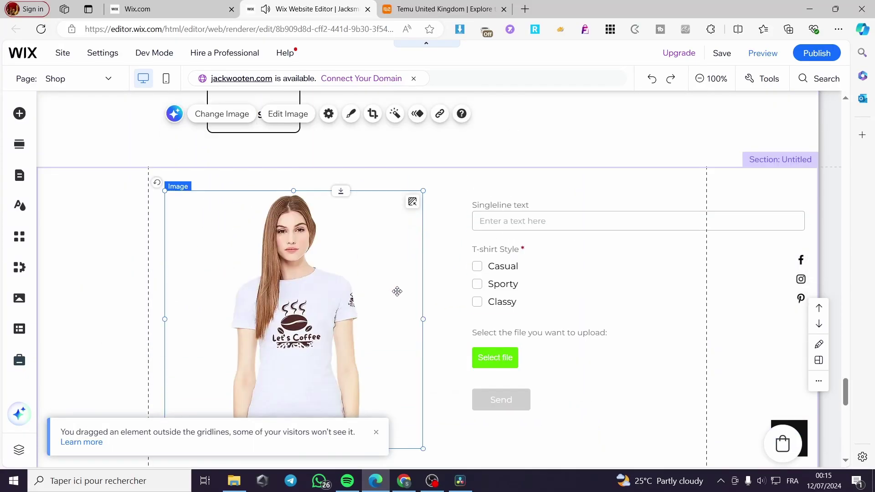
{"action": "left_click_drag", "start_coordinate": [333, 279], "coordinate": [319, 259]}
Narrow the Formly widget to fit inside the right gridline and position it beside the T-shirt image, near the section's upper edge.
{"action": "left_click", "coordinate": [668, 244]}
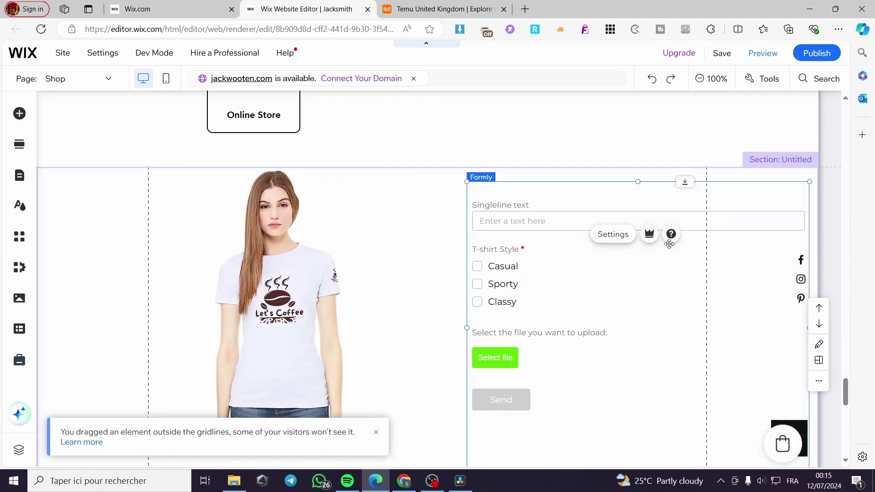
{"action": "left_click_drag", "start_coordinate": [801, 188], "coordinate": [662, 216]}
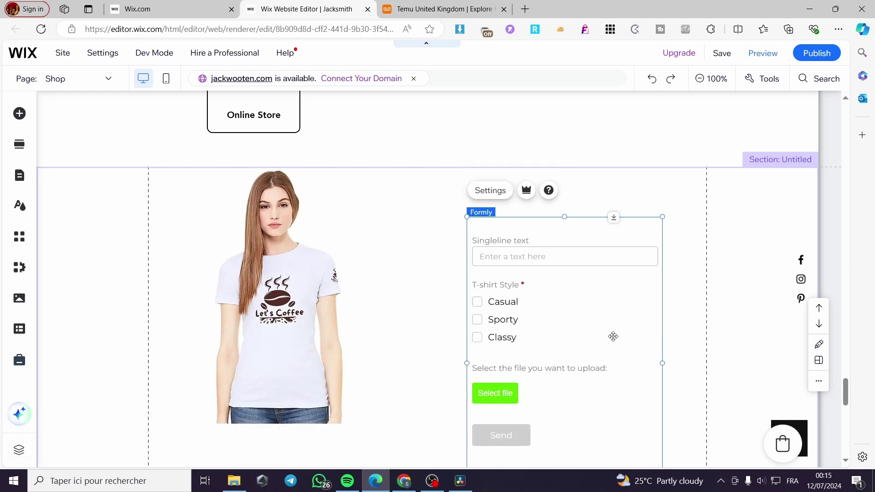
{"action": "scroll", "coordinate": [587, 359], "scroll_direction": "down", "scroll_amount": 1}
{"action": "scroll", "coordinate": [588, 359], "scroll_direction": "down", "scroll_amount": 5}
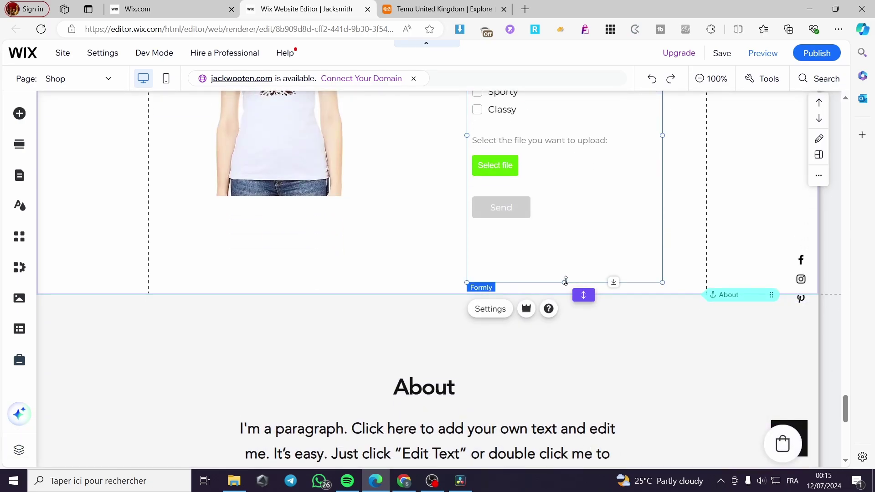
{"action": "left_click_drag", "start_coordinate": [565, 281], "coordinate": [624, 219]}
{"action": "scroll", "coordinate": [573, 254], "scroll_direction": "down", "scroll_amount": 1}
{"action": "scroll", "coordinate": [573, 253], "scroll_direction": "up", "scroll_amount": 5}
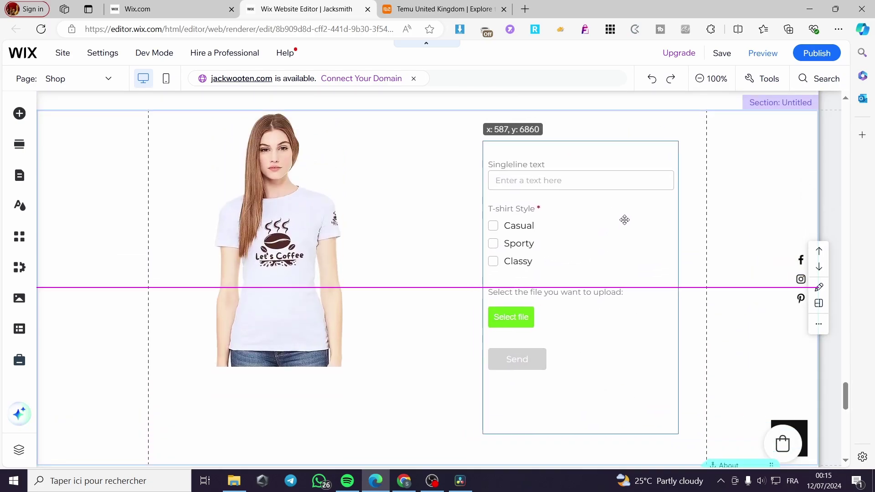
{"action": "left_click_drag", "start_coordinate": [582, 142], "coordinate": [590, 270]}
{"action": "scroll", "coordinate": [589, 269], "scroll_direction": "down", "scroll_amount": 3}
{"action": "scroll", "coordinate": [589, 264], "scroll_direction": "up", "scroll_amount": 1}
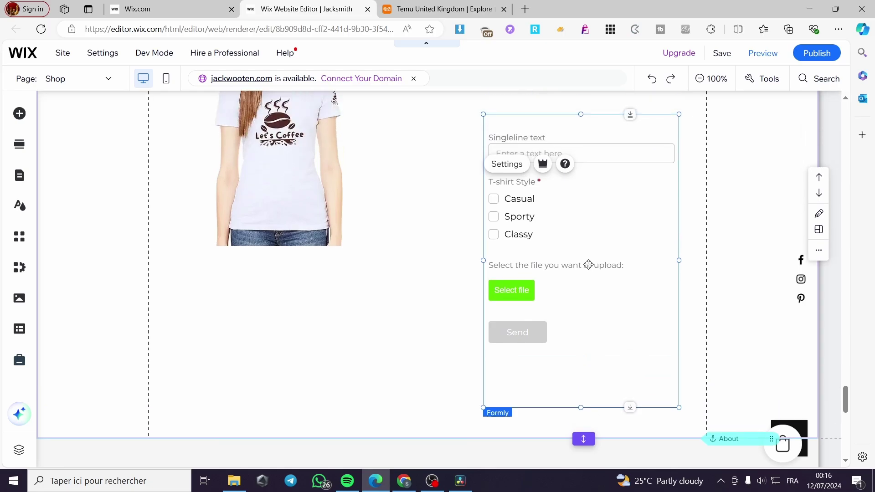
{"action": "scroll", "coordinate": [588, 265], "scroll_direction": "up", "scroll_amount": 3}
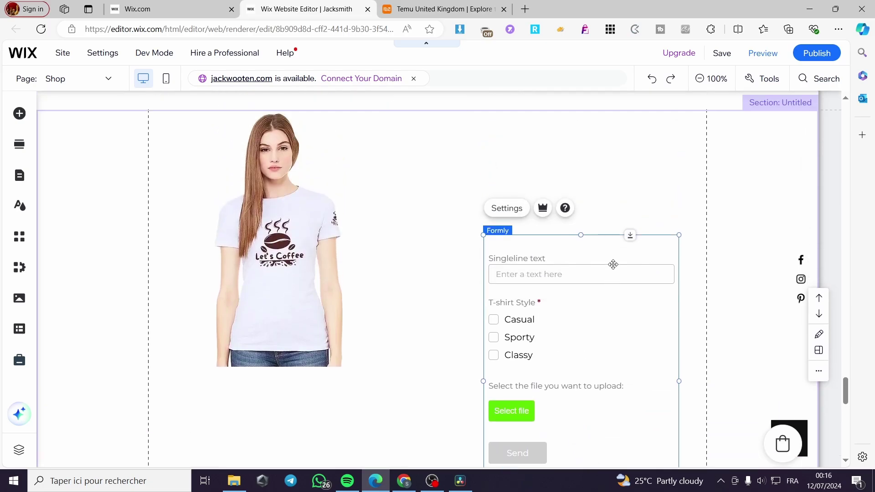
{"action": "left_click_drag", "start_coordinate": [599, 249], "coordinate": [602, 135]}
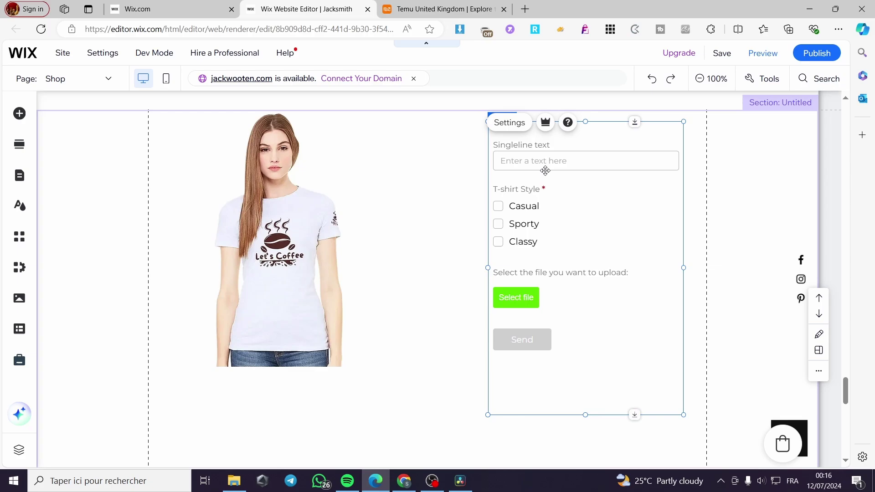
Change the single-line text field's label in the Designed preference form to Customization, save the form and close the Formly settings.
{"action": "left_click", "coordinate": [515, 122]}
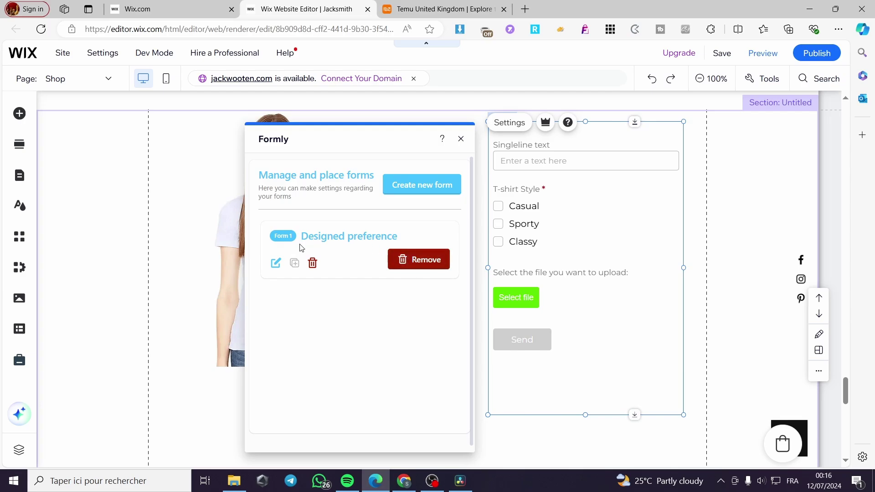
{"action": "left_click", "coordinate": [274, 264]}
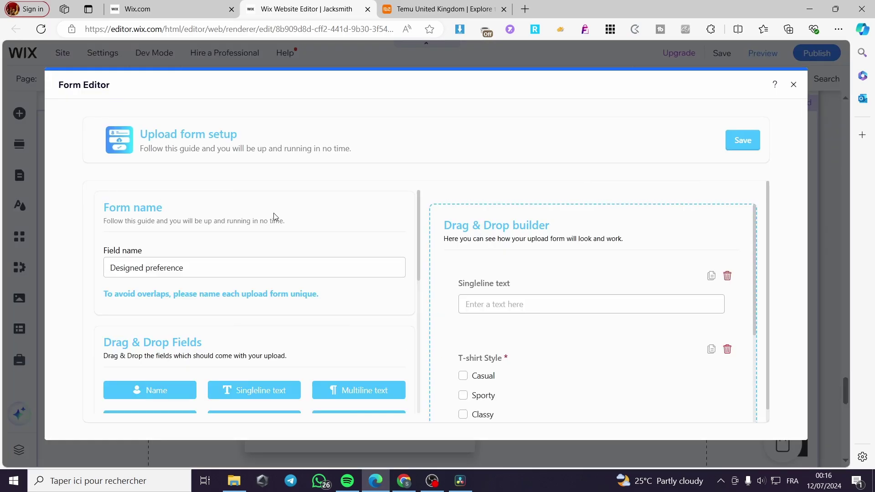
{"action": "left_click", "coordinate": [486, 287]}
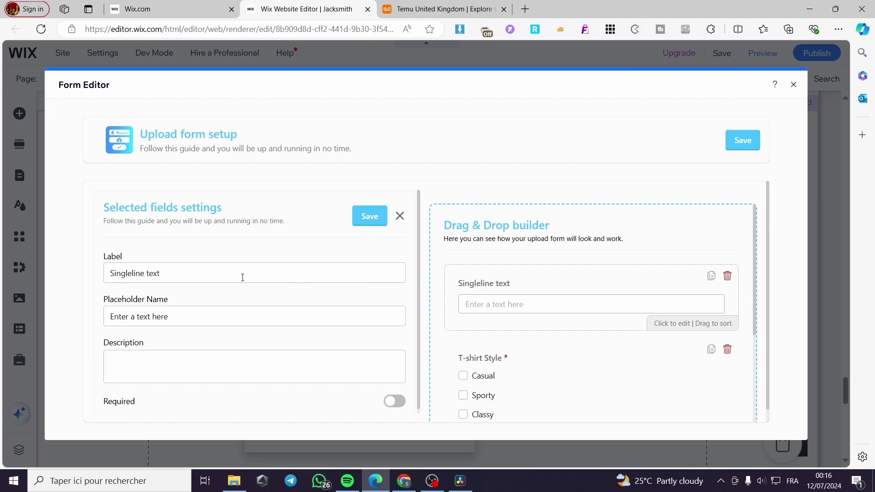
{"action": "left_click_drag", "start_coordinate": [173, 273], "coordinate": [54, 278]}
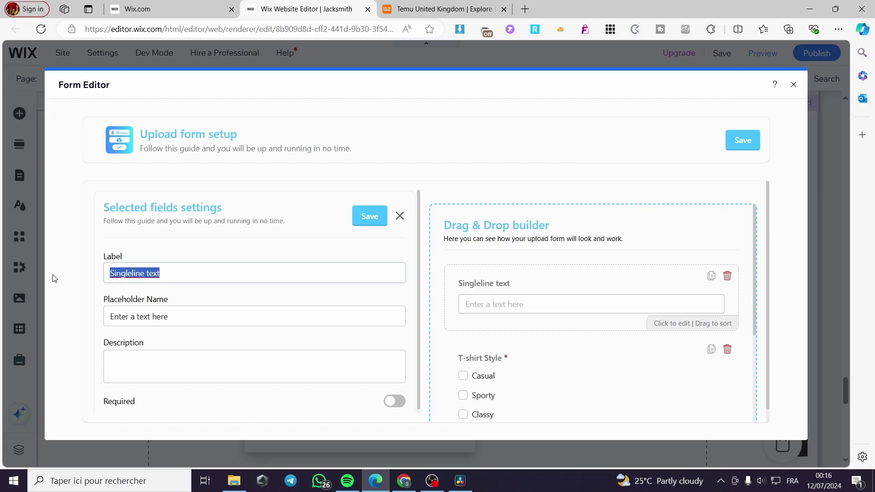
{"action": "type", "text": "Cus"}
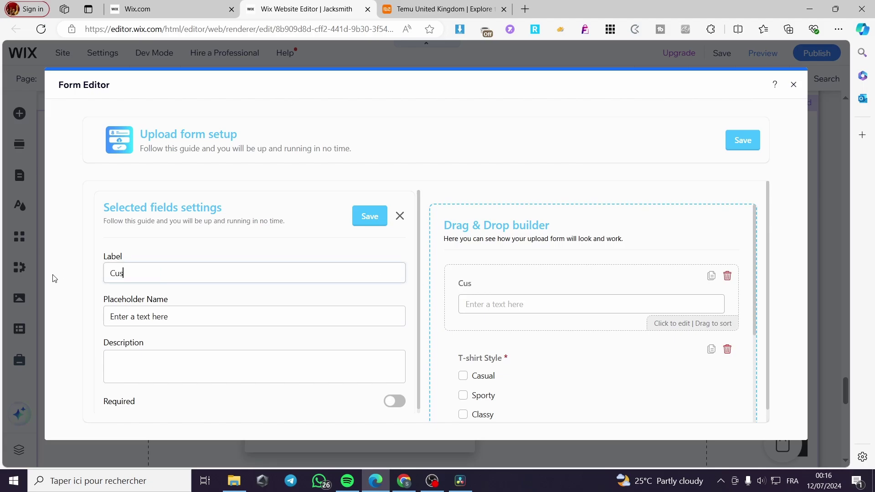
{"action": "type", "text": "tomization"}
{"action": "left_click", "coordinate": [743, 140]}
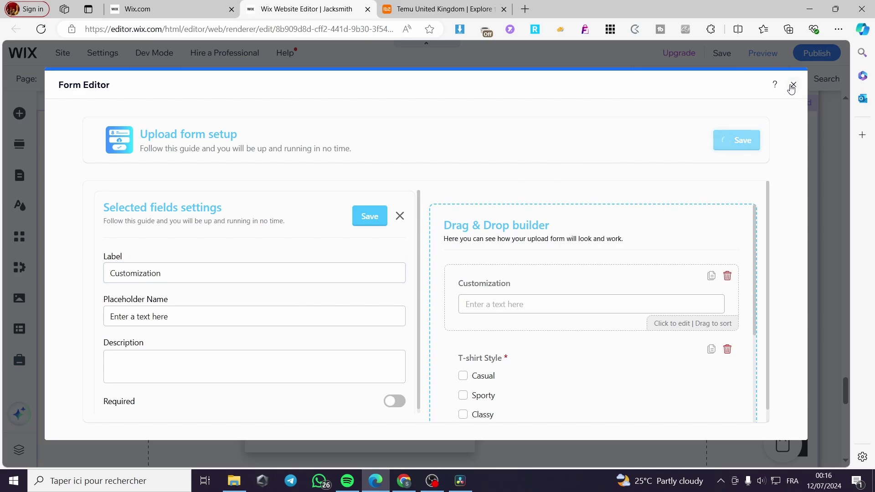
{"action": "left_click", "coordinate": [793, 85]}
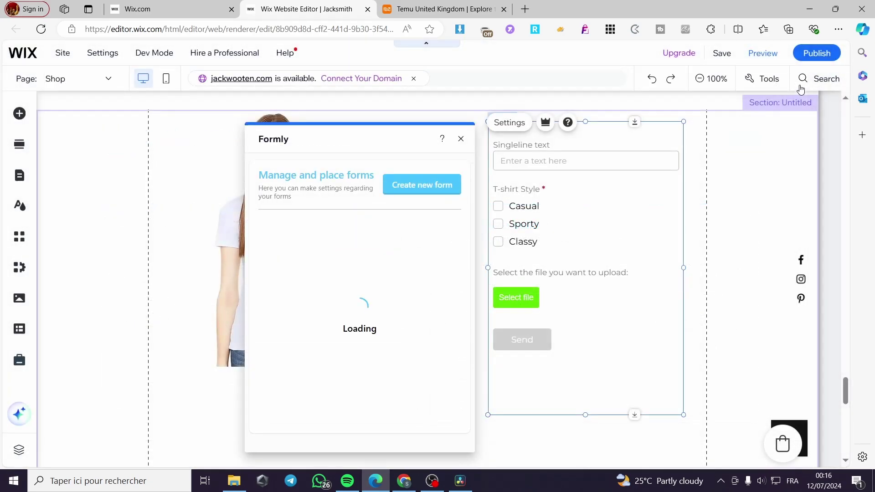
{"action": "left_click", "coordinate": [454, 142]}
{"action": "scroll", "coordinate": [775, 358], "scroll_direction": "down", "scroll_amount": 1}
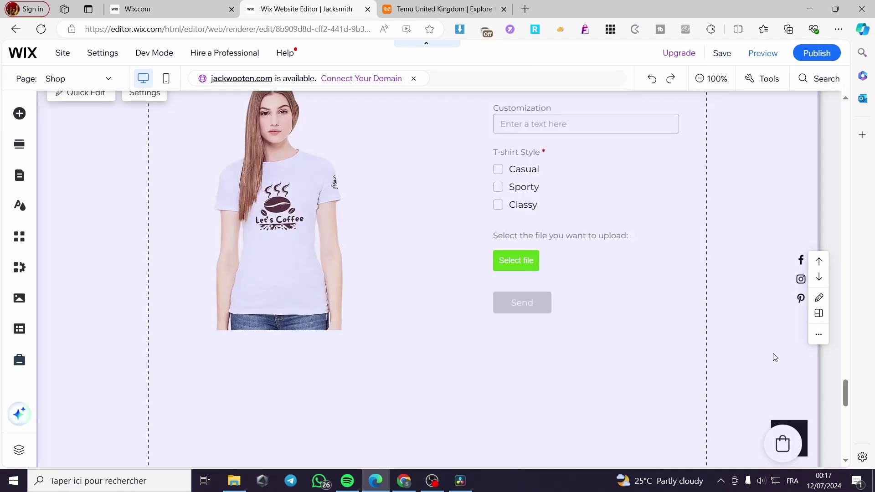
{"action": "scroll", "coordinate": [774, 358], "scroll_direction": "up", "scroll_amount": 2}
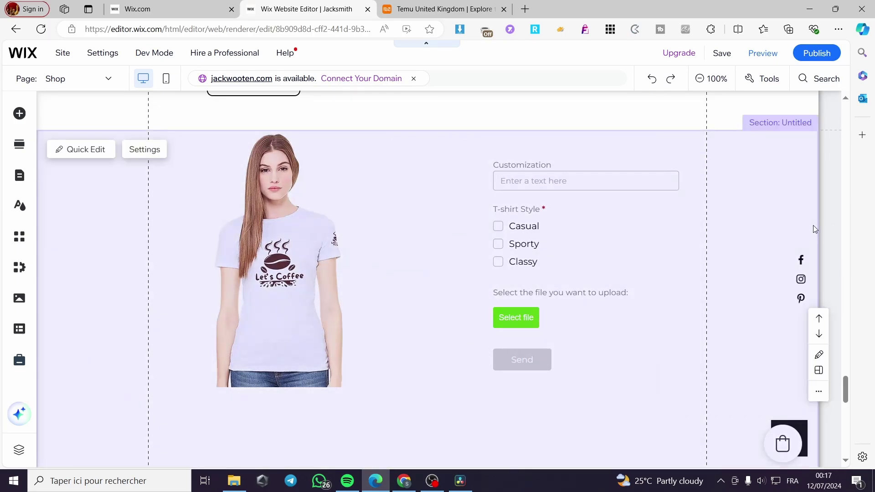
{"action": "scroll", "coordinate": [668, 283], "scroll_direction": "up", "scroll_amount": 1}
{"action": "scroll", "coordinate": [679, 265], "scroll_direction": "down", "scroll_amount": 3}
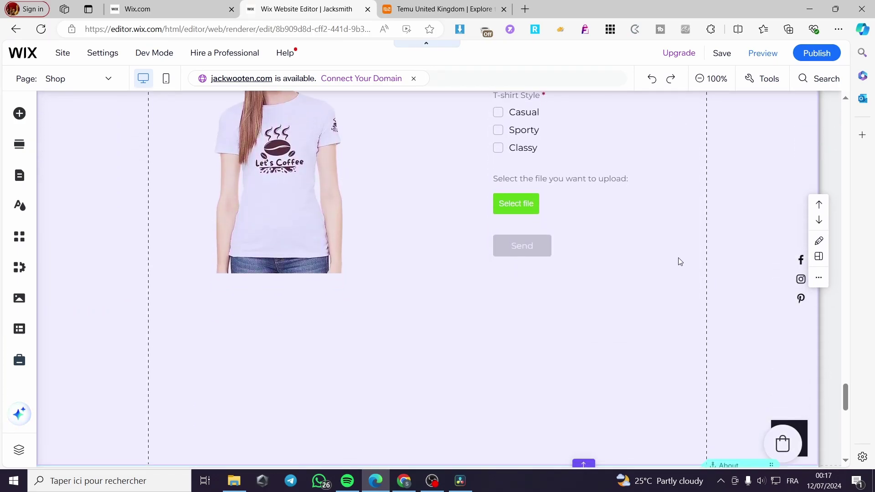